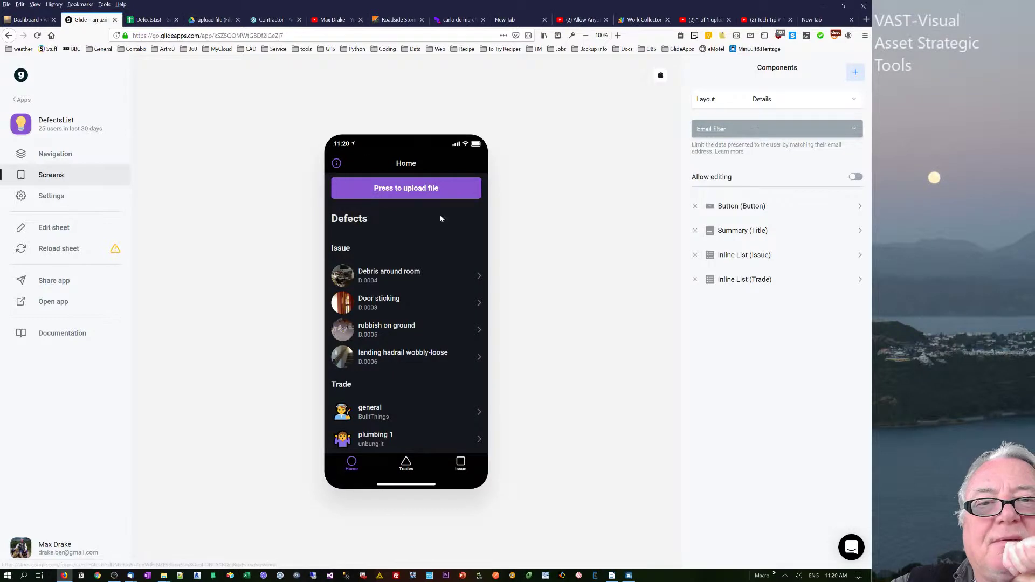
- Open the 'Defects List Photo Up1' upload form in a new tab
{"action": "left_click", "coordinate": [396, 190]}
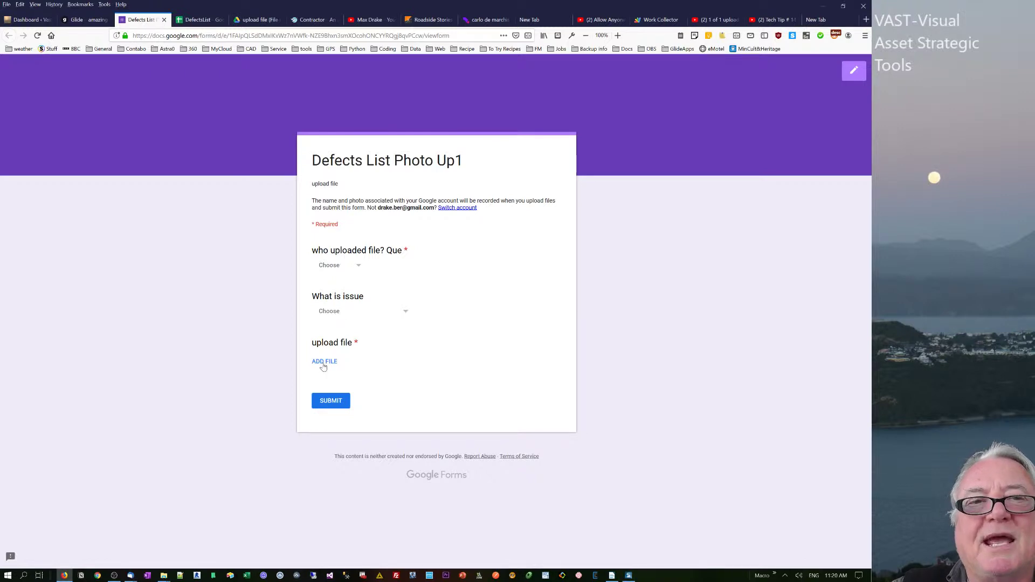
- Switch to the DefectsList spreadsheet and compare B3's multiple links with B2's single link
{"action": "left_click", "coordinate": [185, 20]}
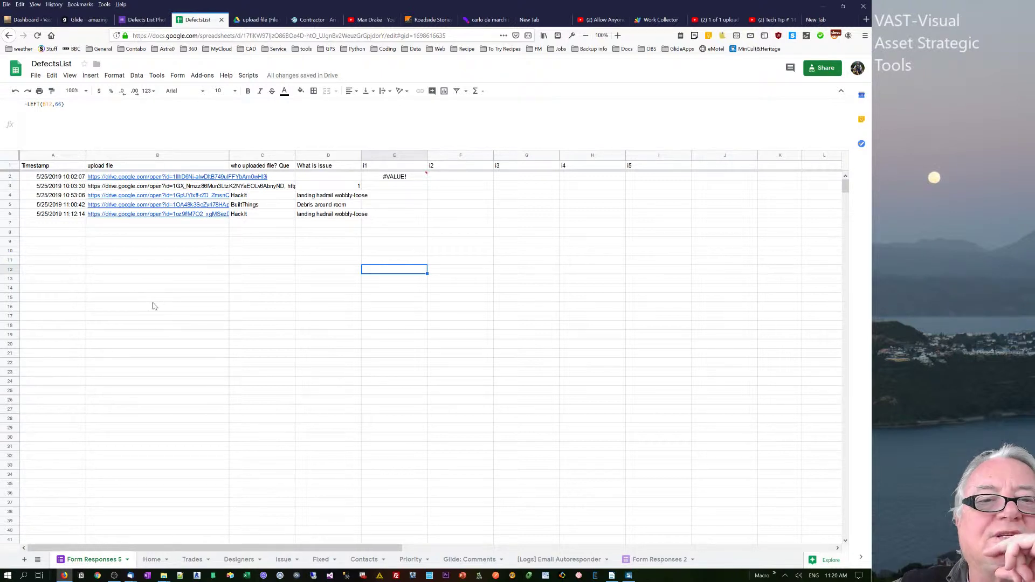
{"action": "left_click", "coordinate": [245, 241]}
{"action": "left_click", "coordinate": [213, 186]}
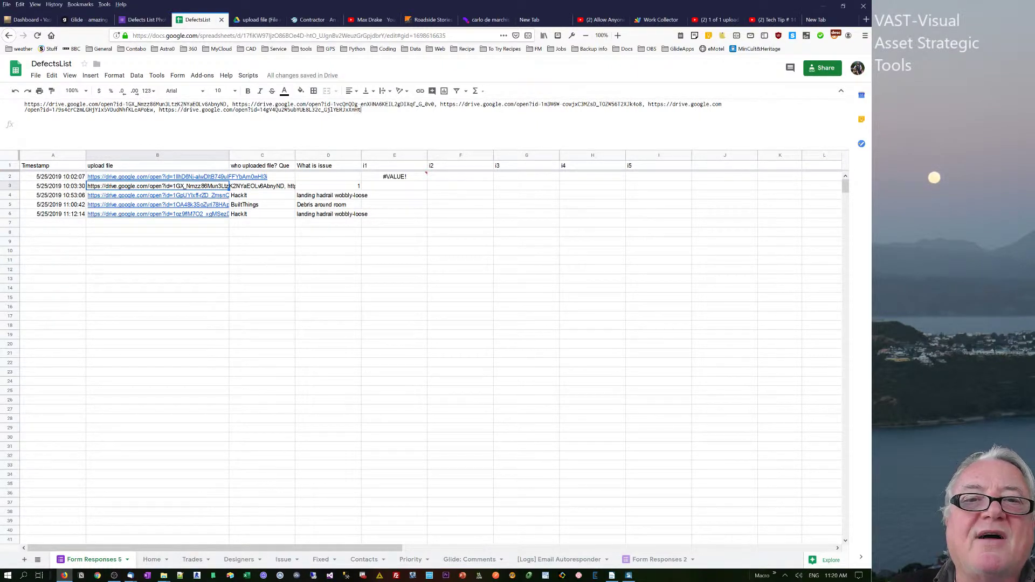
{"action": "left_click_drag", "start_coordinate": [361, 109], "coordinate": [2, 110]}
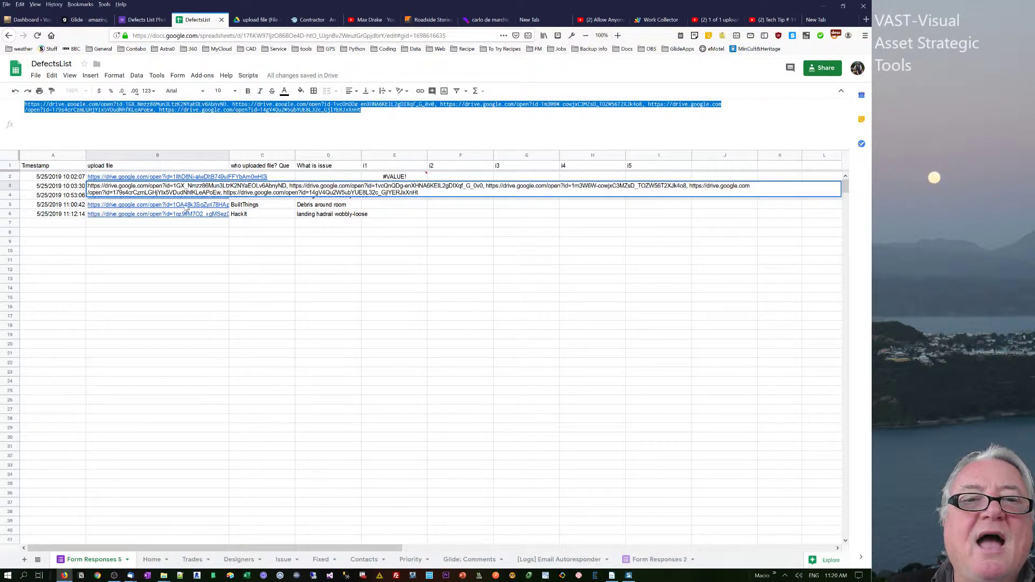
{"action": "left_click", "coordinate": [173, 266]}
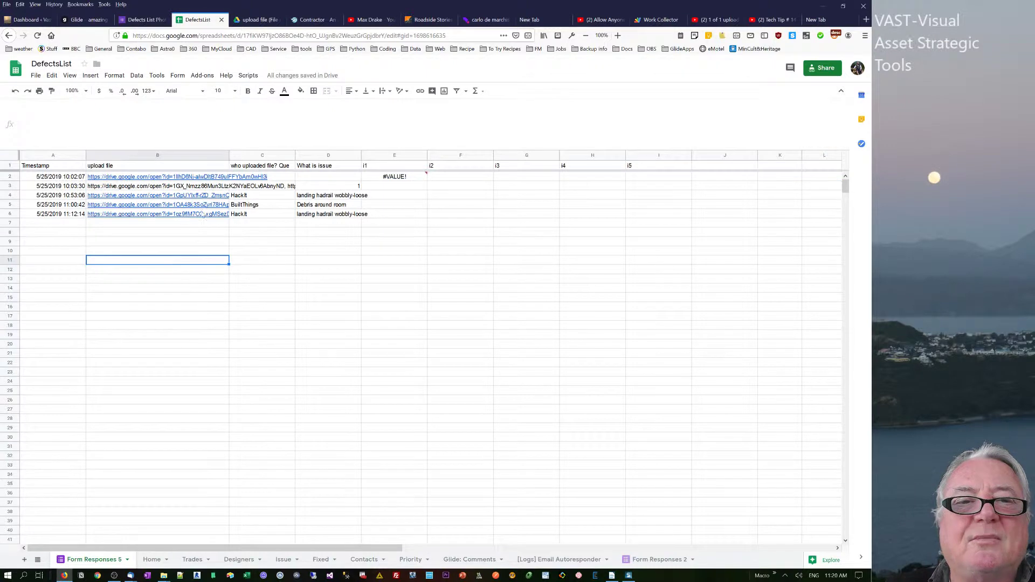
{"action": "left_click", "coordinate": [198, 180]}
- Check B5's upload link, then view B3's full list of links without editing
{"action": "mouse_move", "coordinate": [221, 179]}
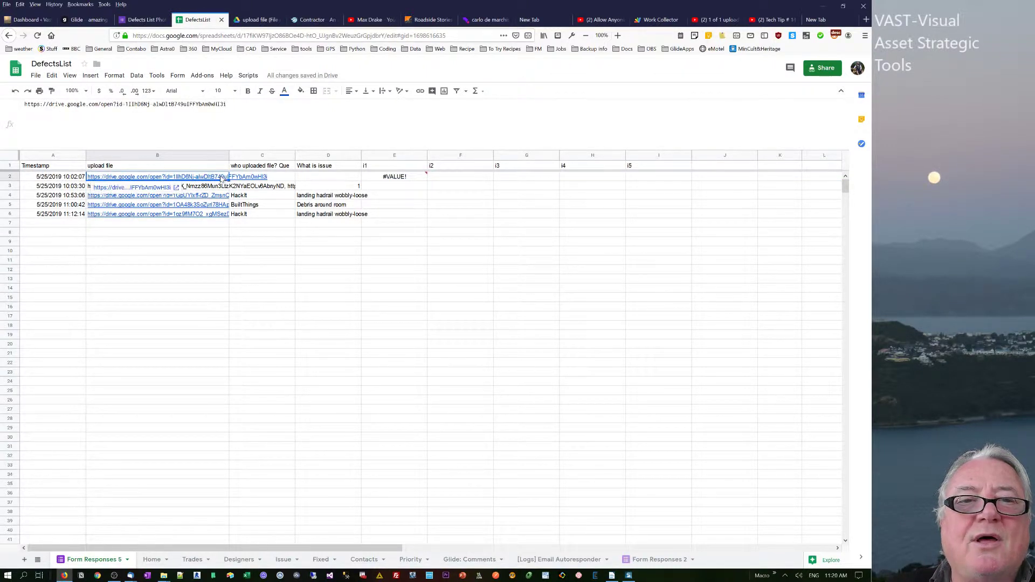
{"action": "left_click", "coordinate": [211, 207]}
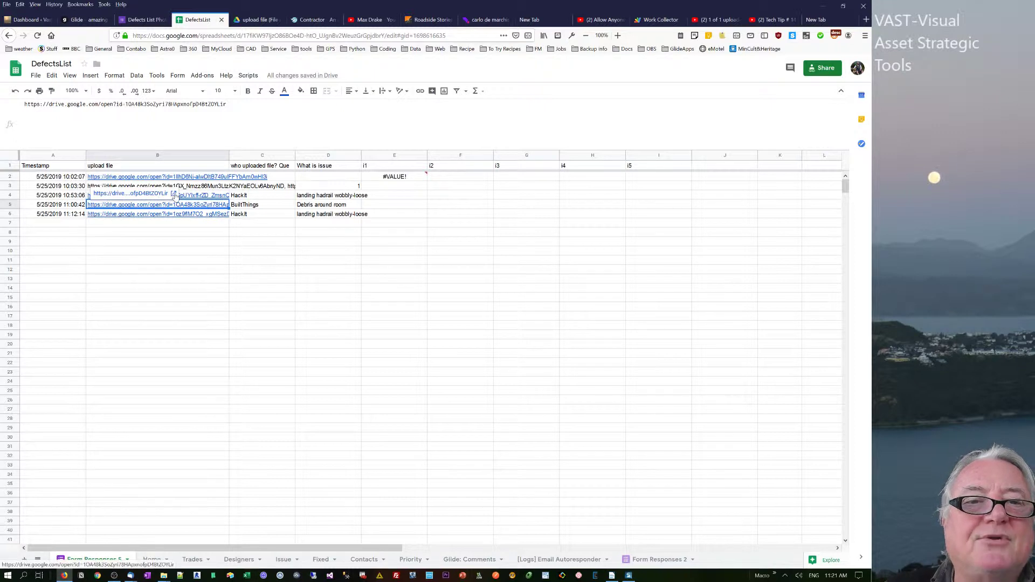
{"action": "left_click", "coordinate": [183, 187]}
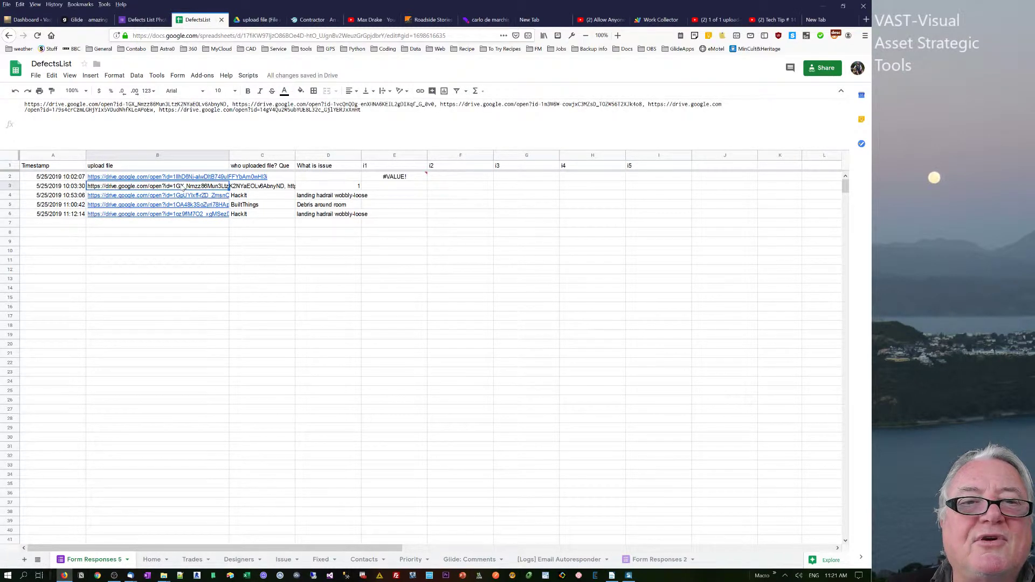
{"action": "double_click", "coordinate": [183, 187]}
{"action": "key", "text": "ctrl+a"}
{"action": "left_click", "coordinate": [189, 298]}
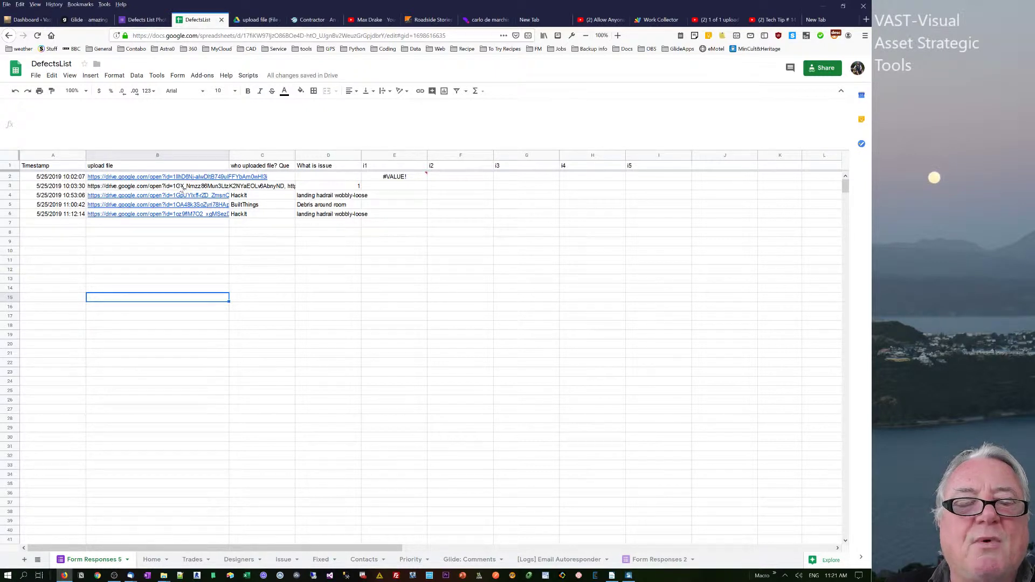
- Enter =LEN(B2) in C8 and fill it down to C14
{"action": "left_click", "coordinate": [251, 235]}
{"action": "type", "text": "="}
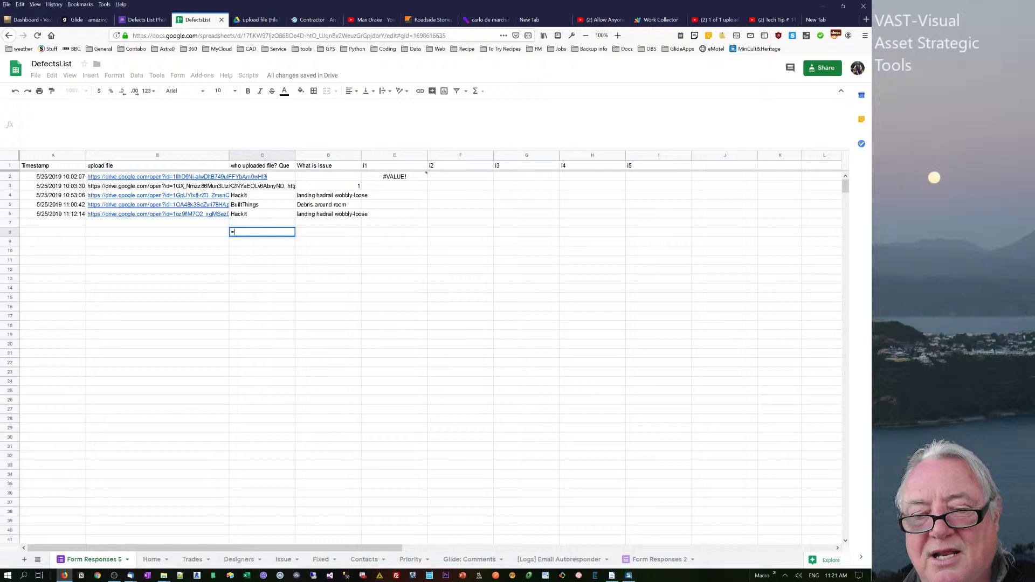
{"action": "type", "text": "len"}
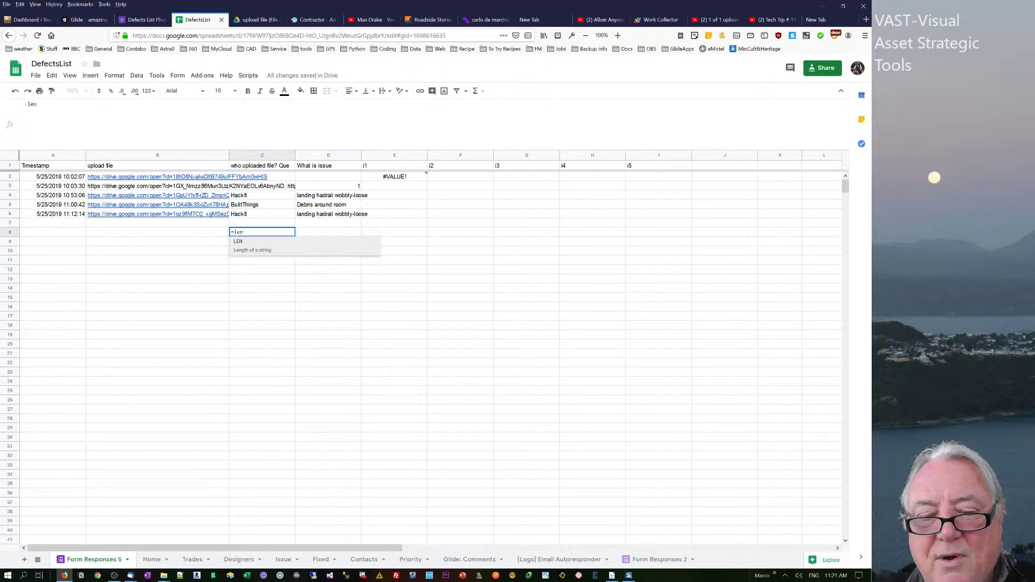
{"action": "type", "text": "("}
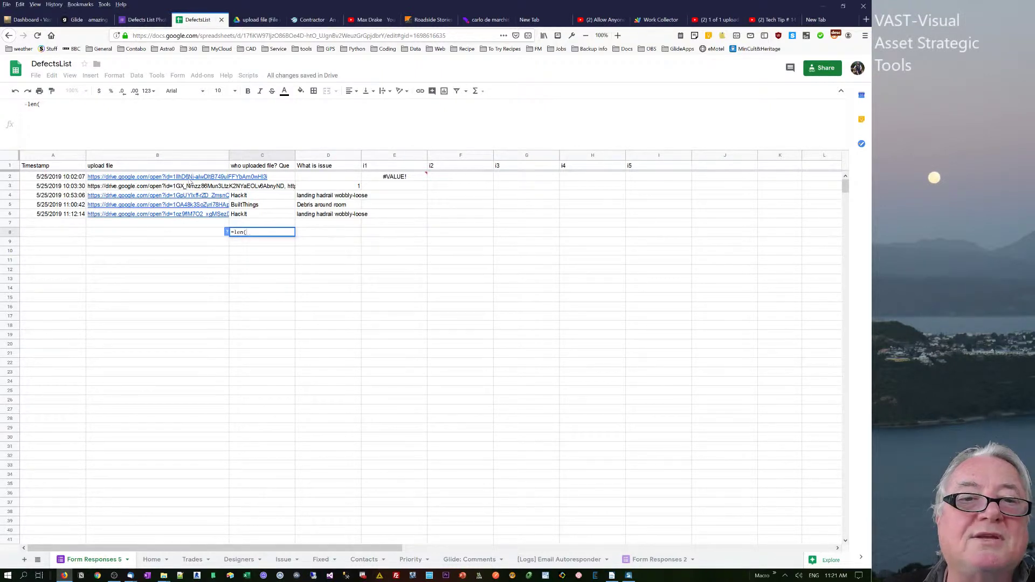
{"action": "left_click", "coordinate": [191, 178]}
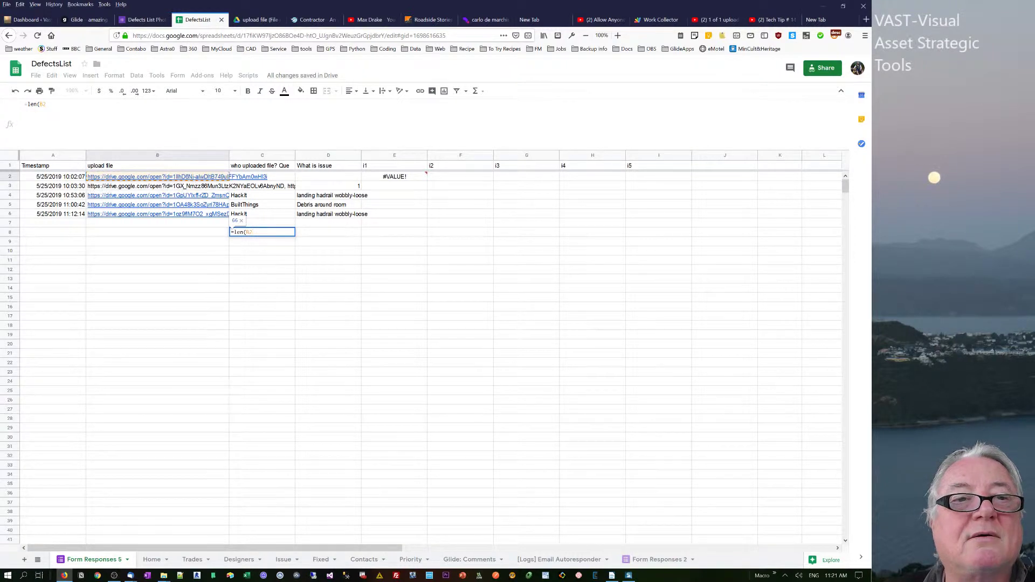
{"action": "type", "text": ")"}
{"action": "key", "text": "Return"}
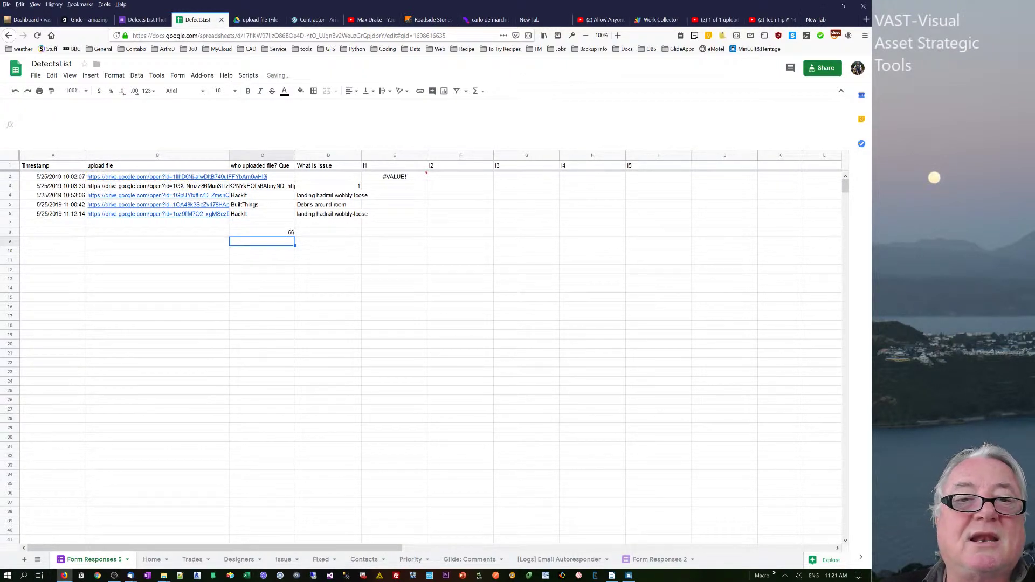
{"action": "left_click", "coordinate": [288, 236]}
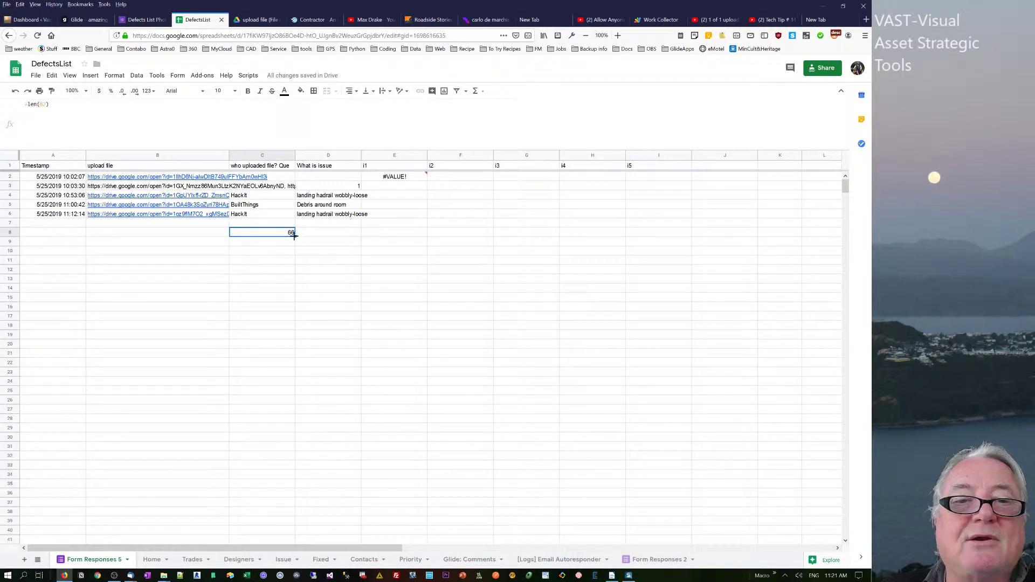
{"action": "left_click_drag", "start_coordinate": [294, 236], "coordinate": [290, 289]}
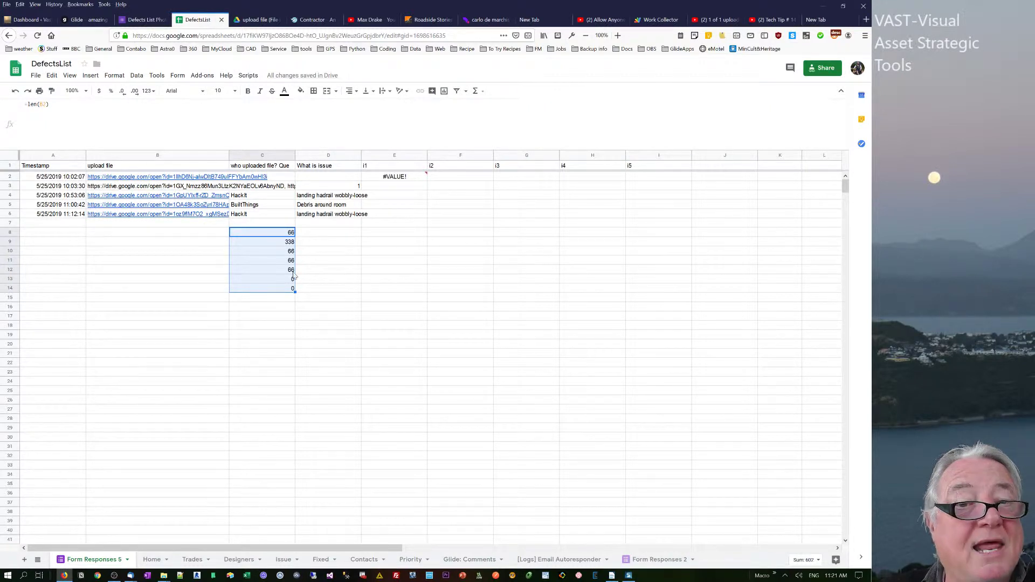
- Copy the first link from B3, paste it into B7 to test, then delete it
{"action": "left_click", "coordinate": [176, 189]}
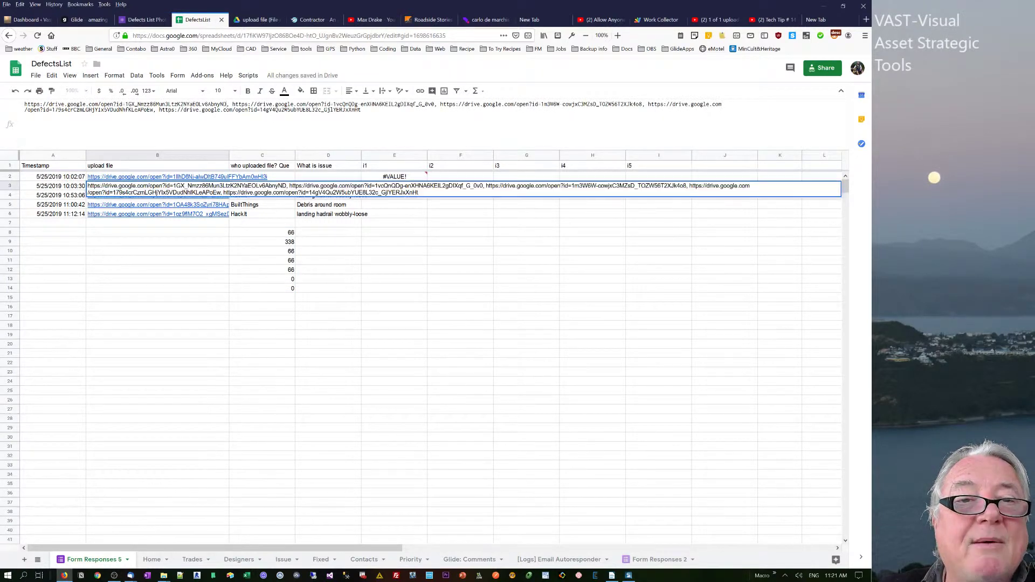
{"action": "left_click_drag", "start_coordinate": [227, 105], "coordinate": [24, 106]}
{"action": "key", "text": "ctrl+c"}
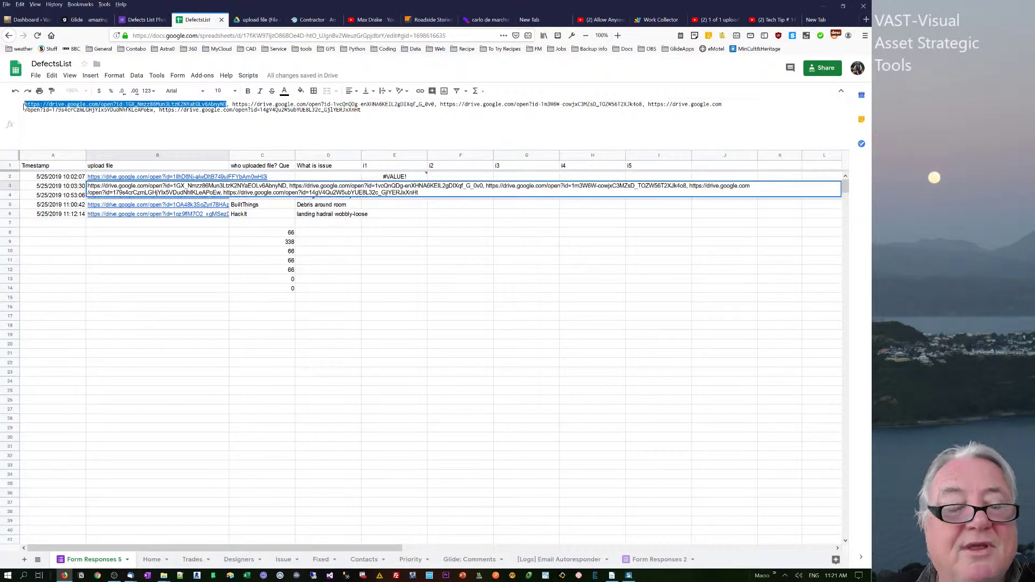
{"action": "left_click", "coordinate": [173, 258]}
{"action": "left_click", "coordinate": [166, 225]}
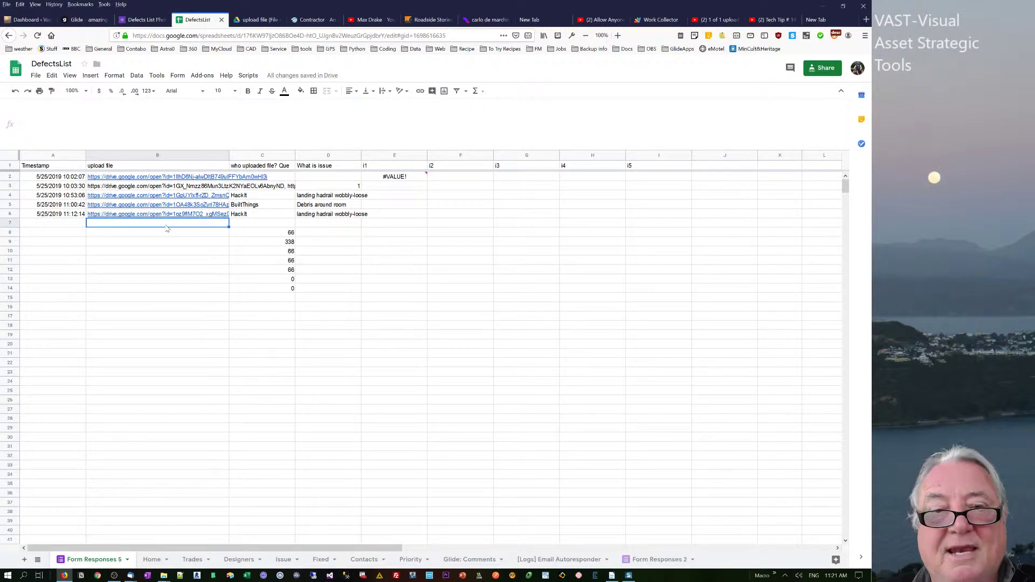
{"action": "key", "text": "ctrl+v"}
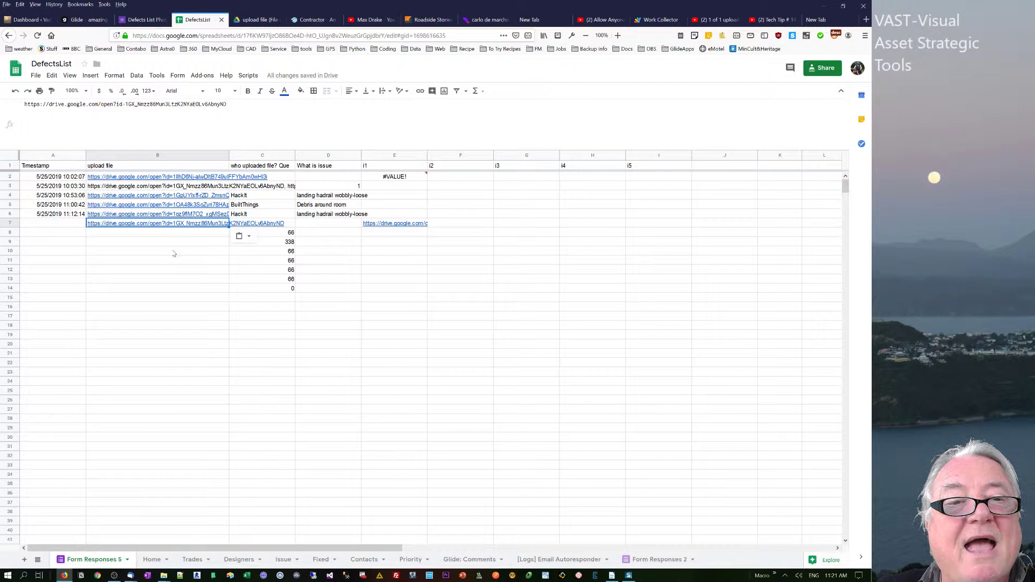
{"action": "key", "text": "Delete"}
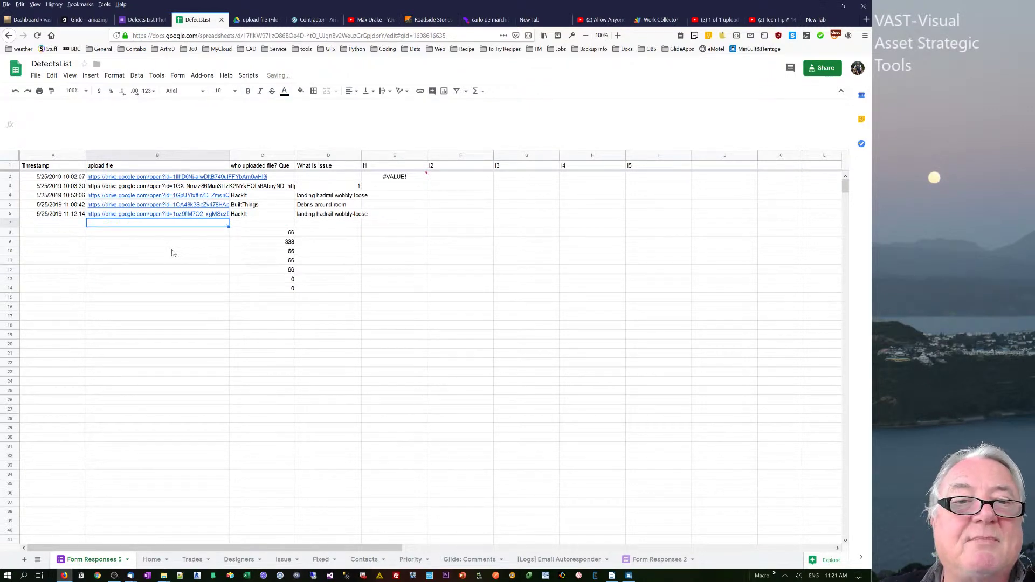
- Enter =LEFT(B3,66) in E3 to pull out B3's first upload link
{"action": "left_click", "coordinate": [164, 186]}
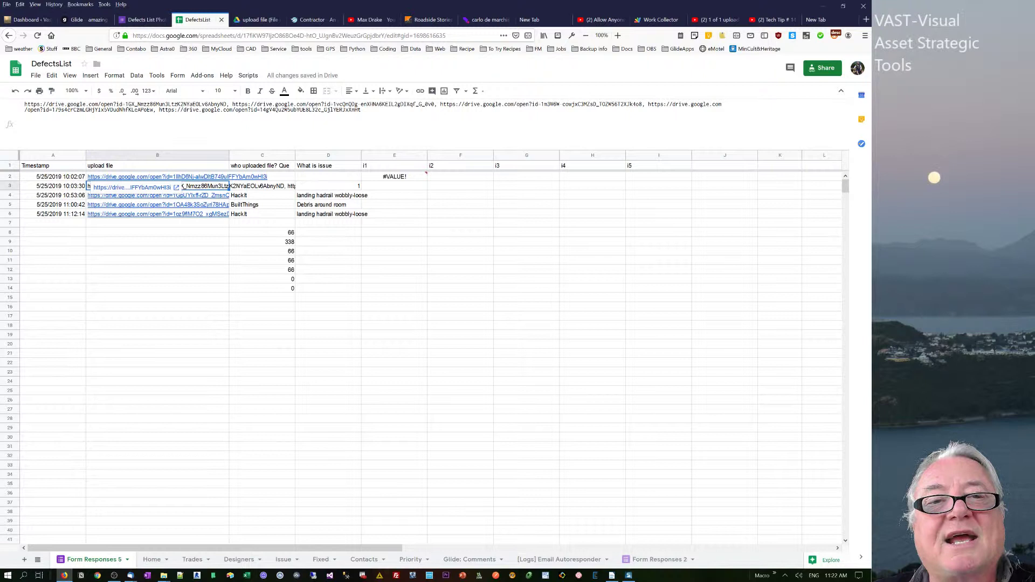
{"action": "left_click", "coordinate": [244, 252]}
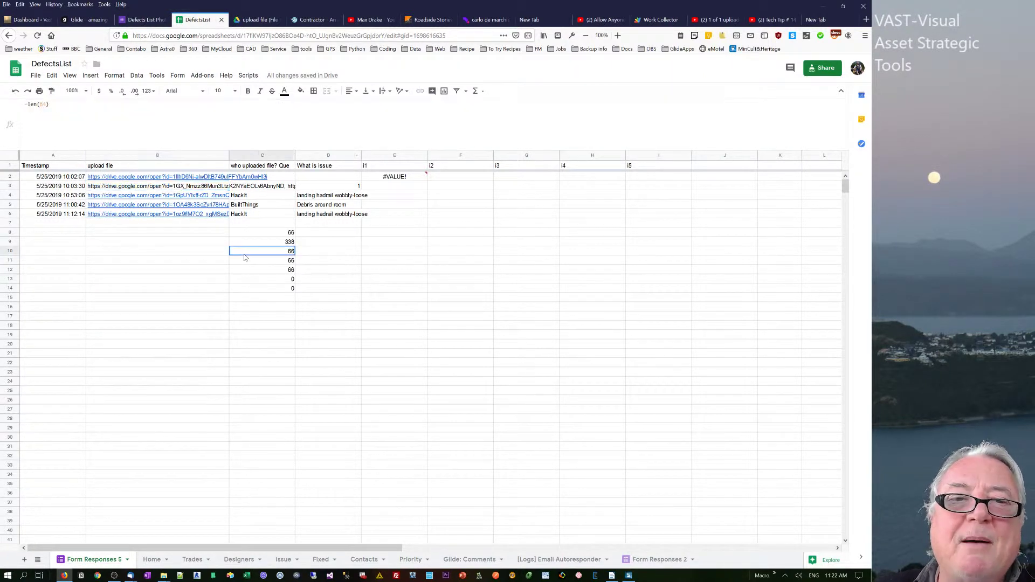
{"action": "left_click", "coordinate": [389, 187]}
{"action": "type", "text": "="}
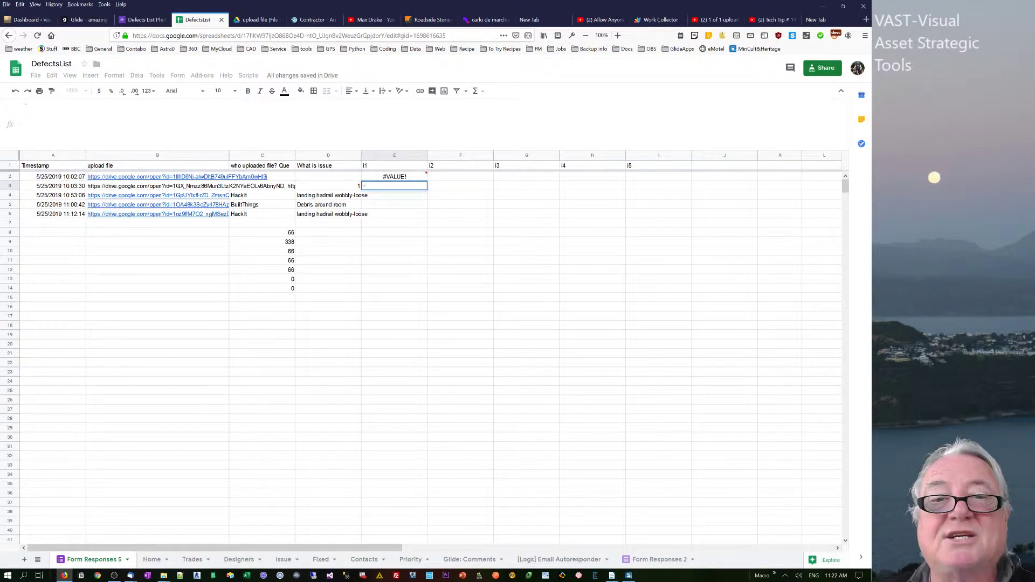
{"action": "type", "text": "LEFT"}
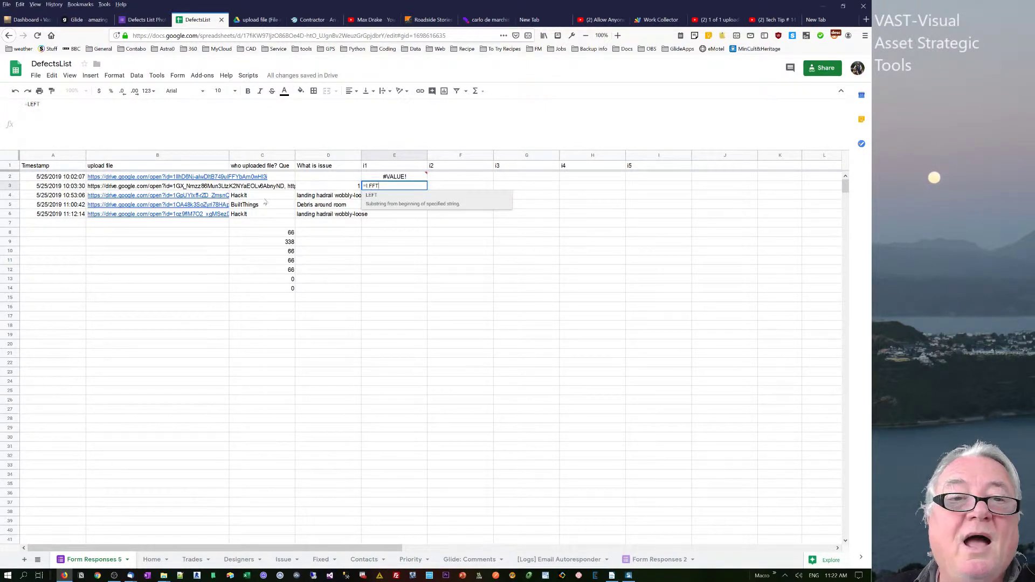
{"action": "type", "text": "("}
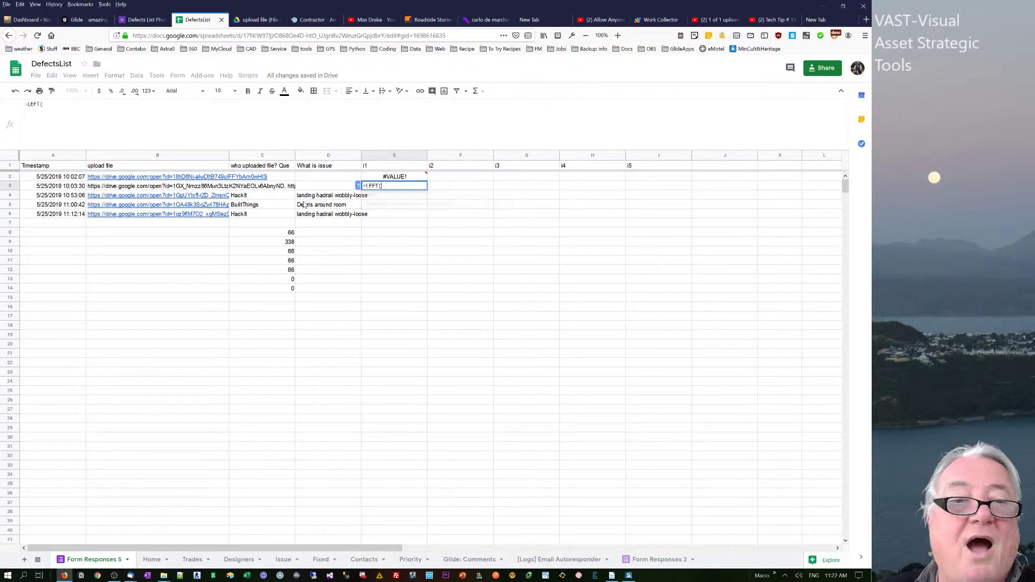
{"action": "left_click", "coordinate": [182, 186]}
{"action": "type", "text": ","}
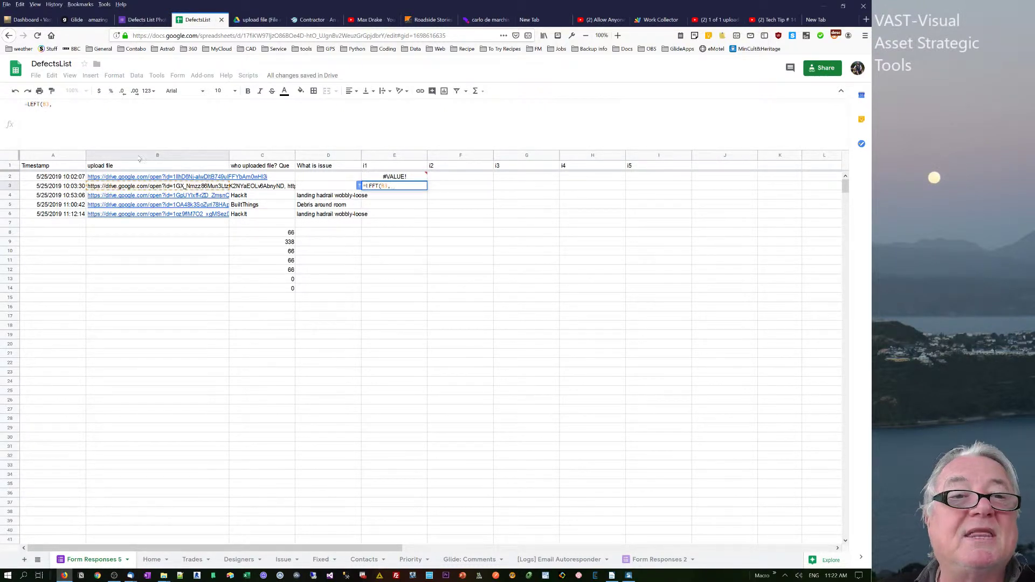
{"action": "type", "text": "66"}
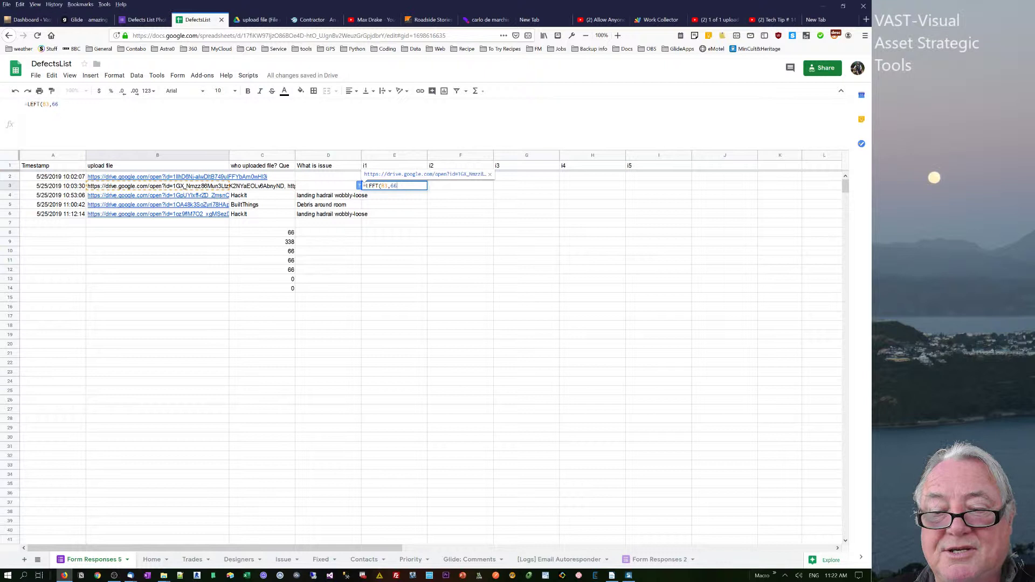
{"action": "type", "text": ")"}
{"action": "key", "text": "Return"}
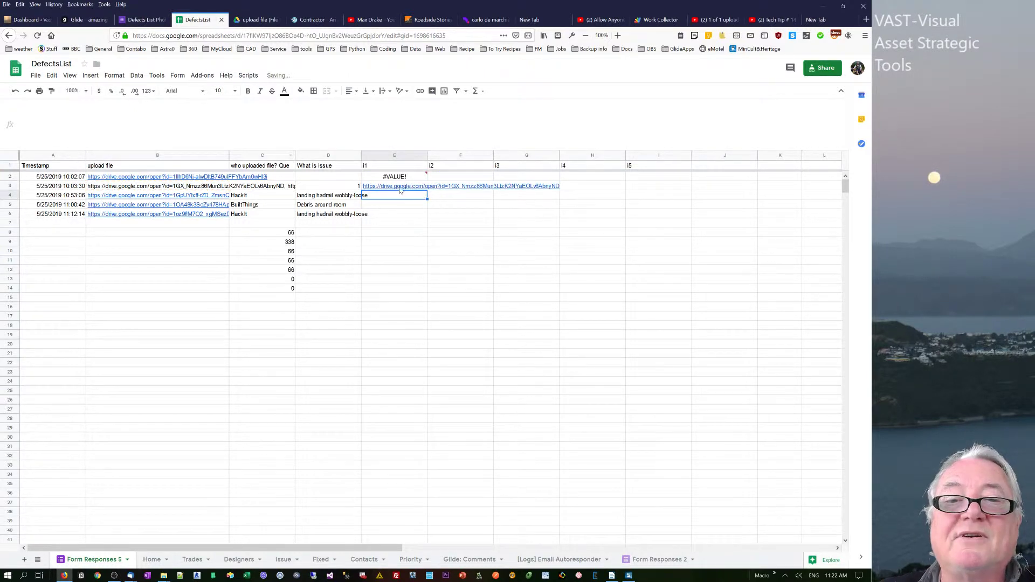
- Enter =MID(B3,69,66) in F3 to extract B3's second photo link
{"action": "left_click", "coordinate": [445, 222]}
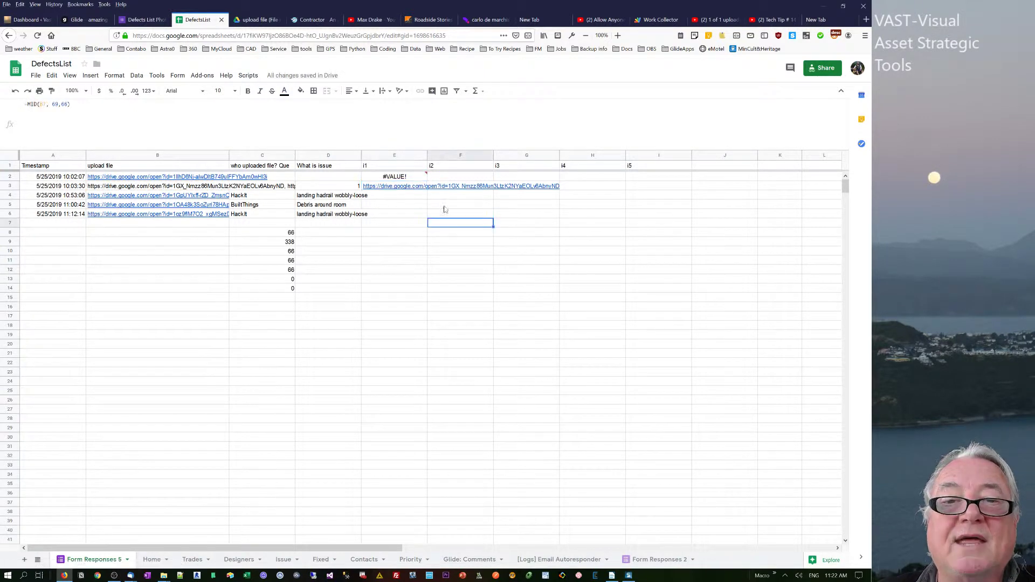
{"action": "left_click", "coordinate": [463, 177]}
{"action": "key", "text": "Down"}
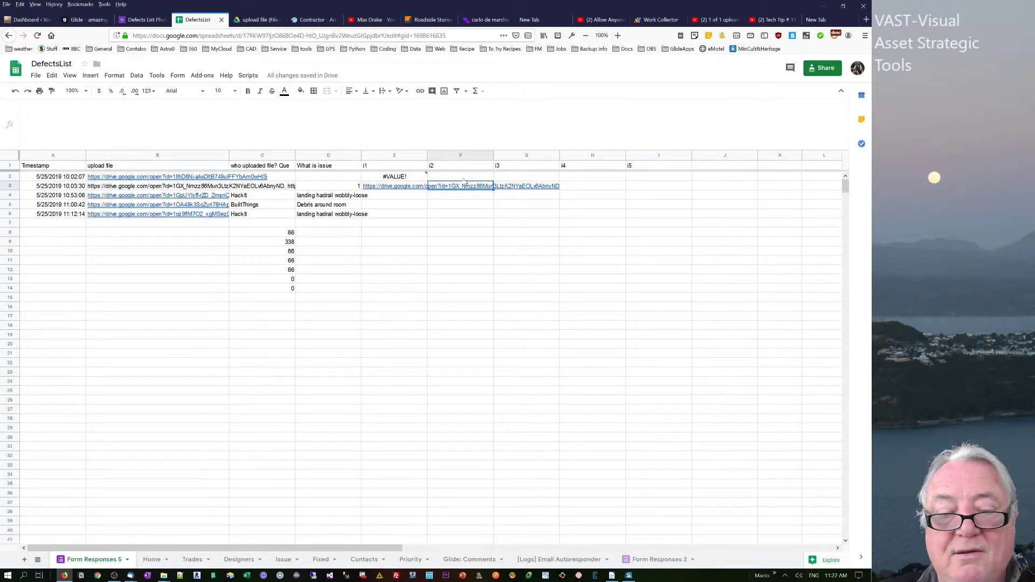
{"action": "type", "text": "="}
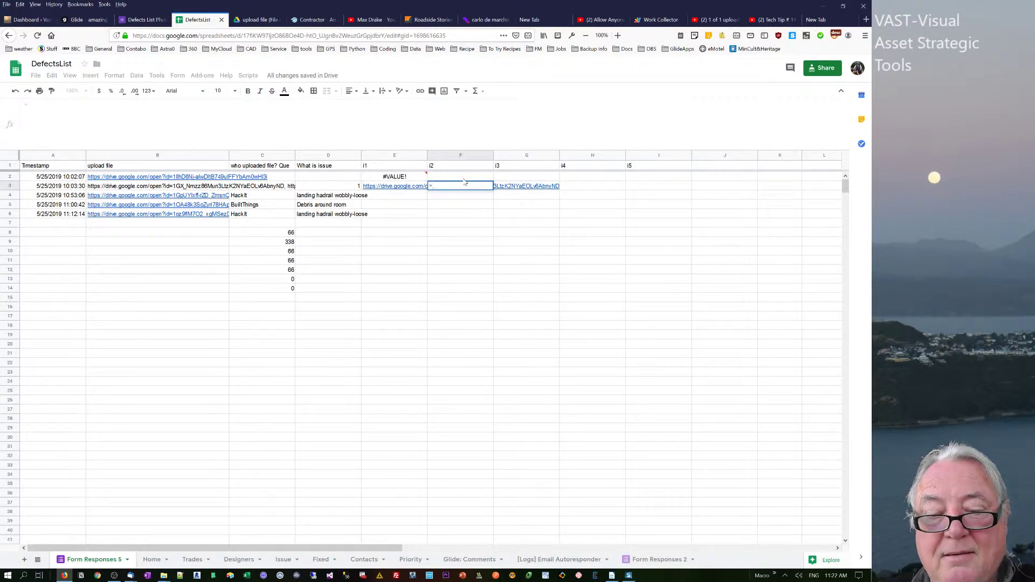
{"action": "type", "text": "mid("}
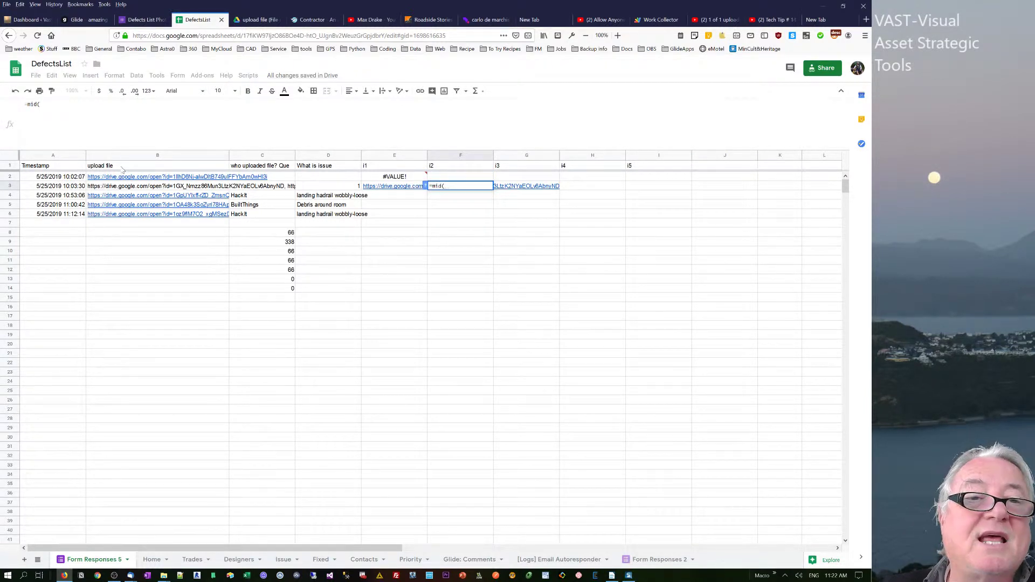
{"action": "left_click", "coordinate": [130, 189]}
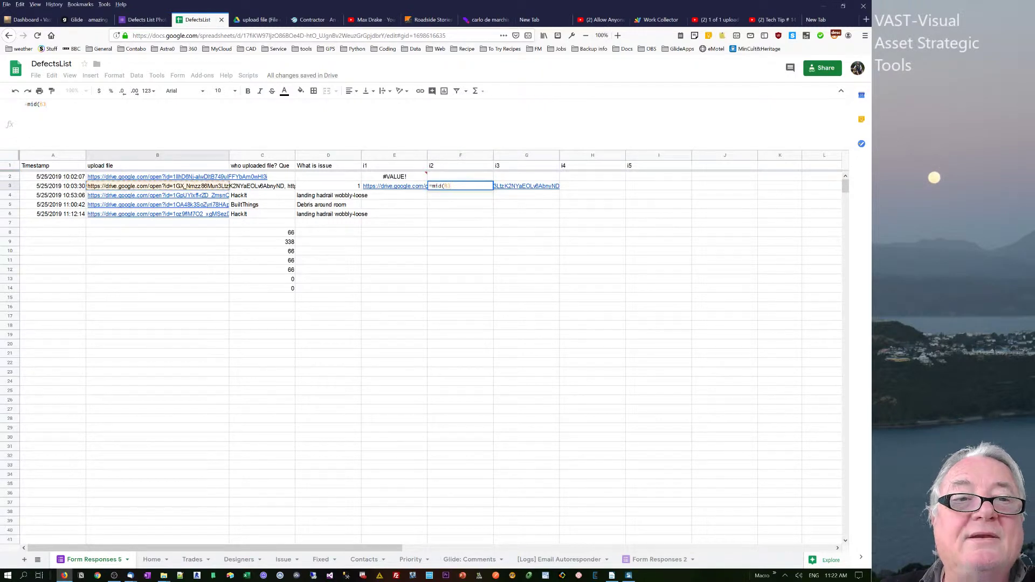
{"action": "type", "text": ","}
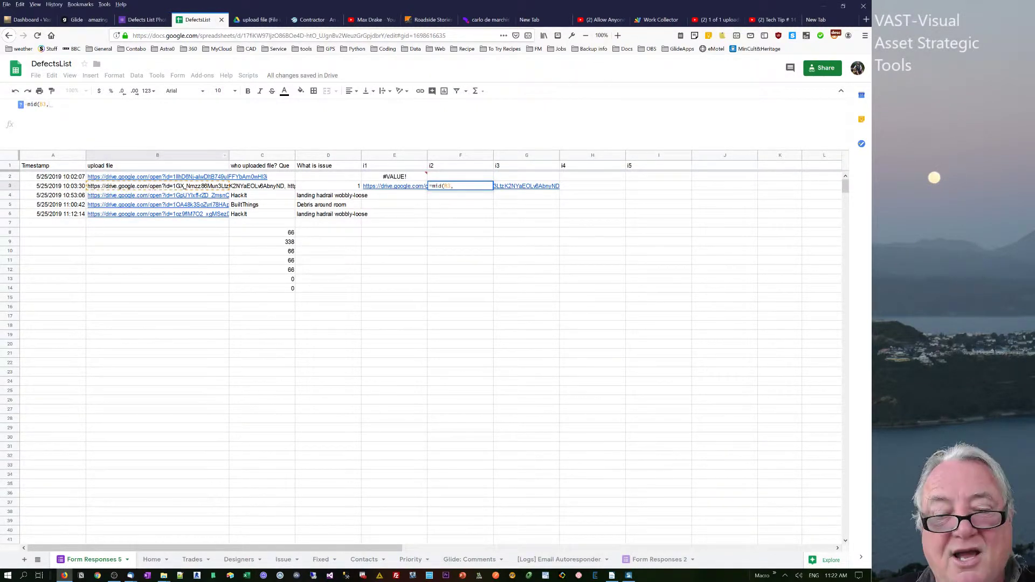
{"action": "type", "text": "69,66"}
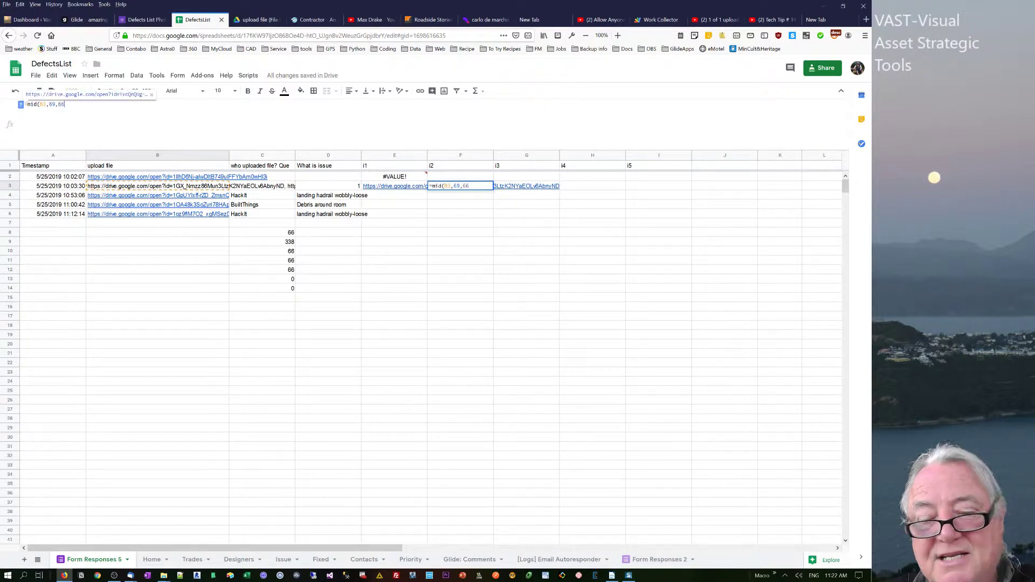
{"action": "key", "text": "Return"}
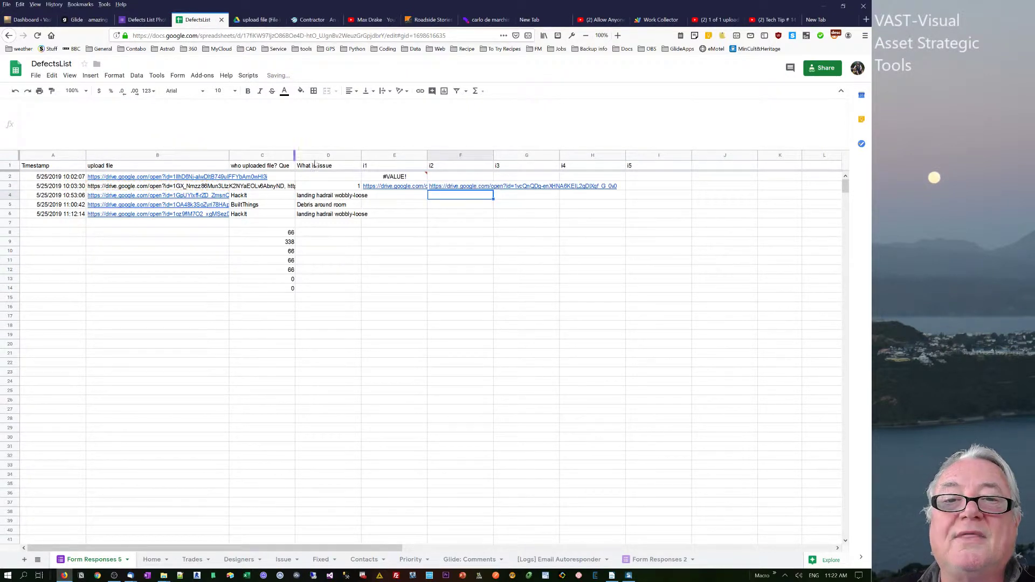
- Review the second- to fifth-link MID formulas in rows 2 and 3
{"action": "left_click", "coordinate": [512, 179]}
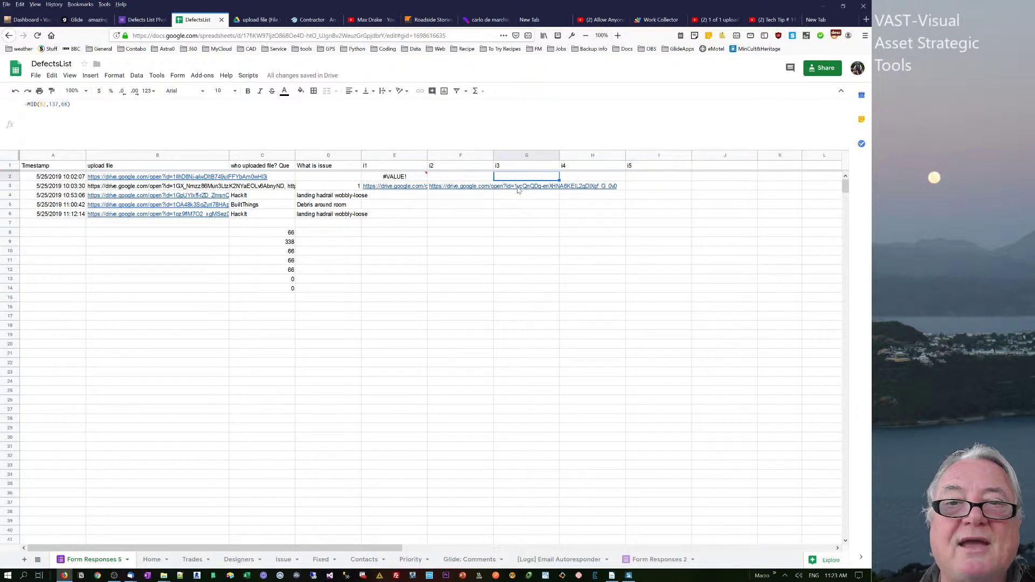
{"action": "left_click", "coordinate": [517, 188]}
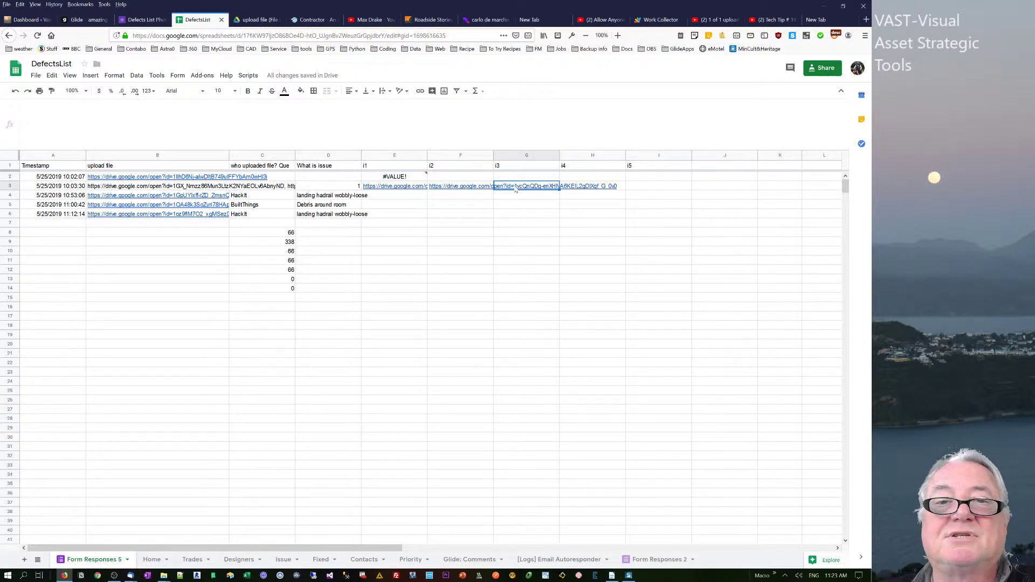
{"action": "left_click", "coordinate": [473, 177]}
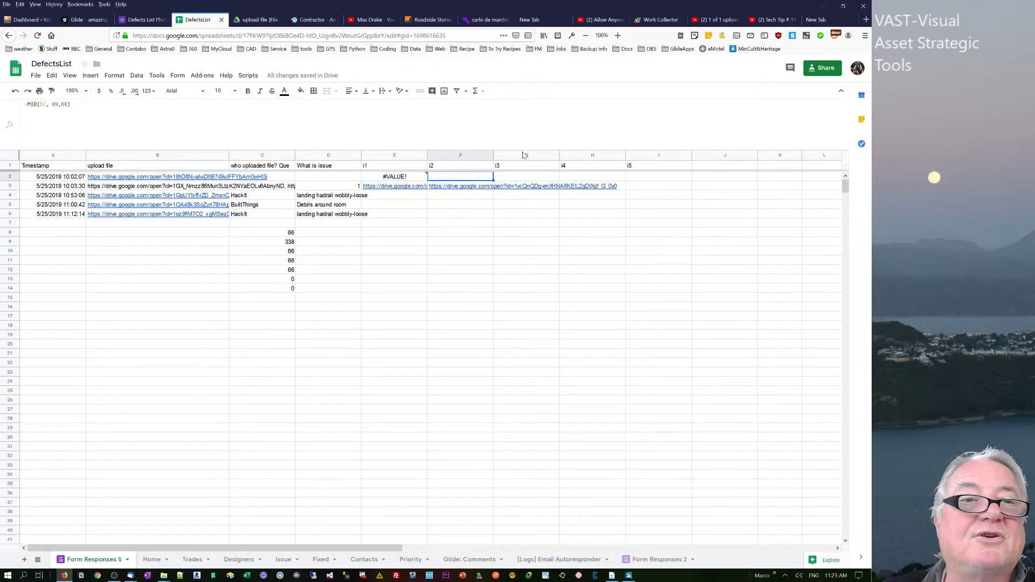
{"action": "left_click", "coordinate": [526, 177]}
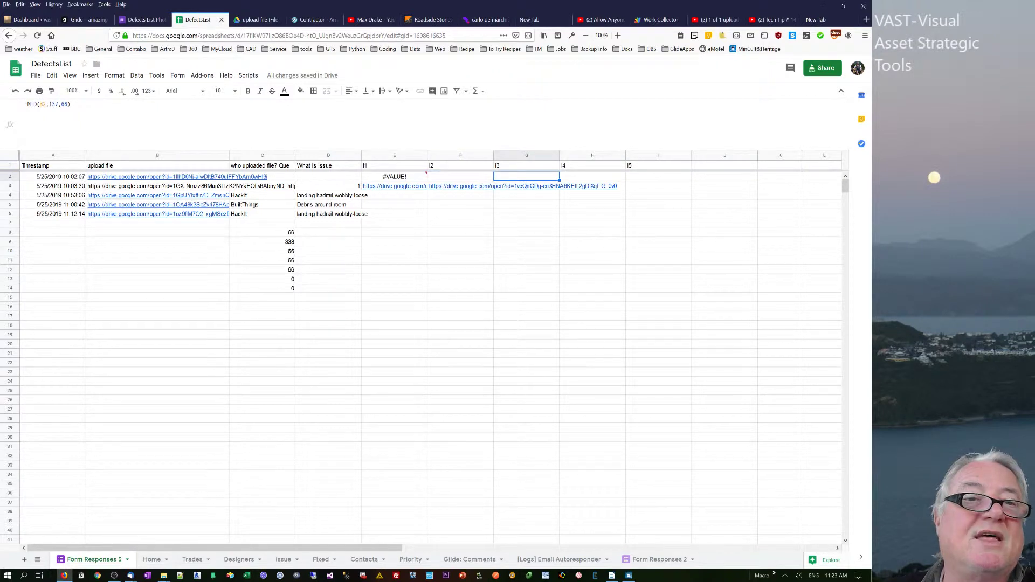
{"action": "left_click", "coordinate": [597, 178]}
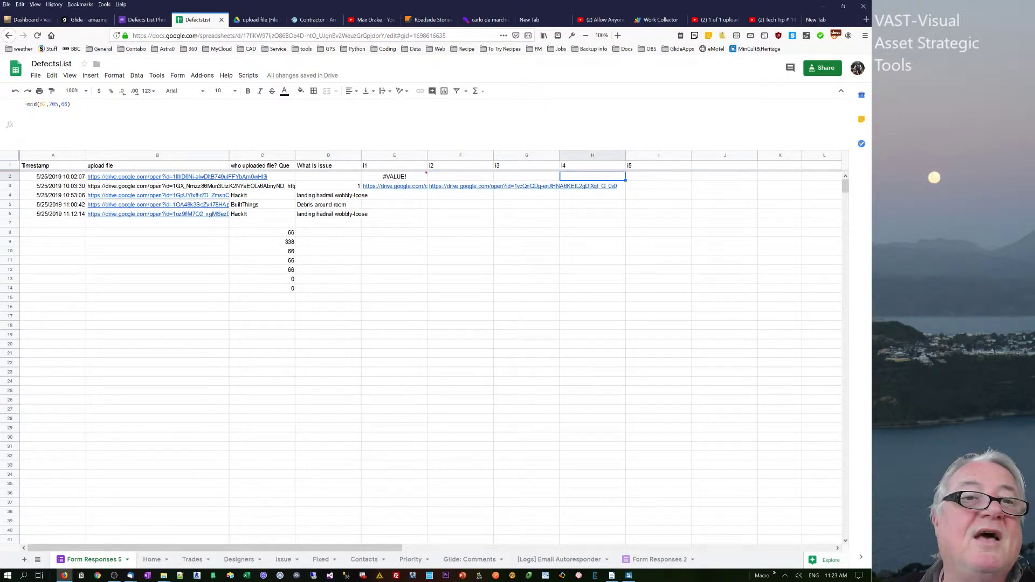
{"action": "left_click", "coordinate": [657, 178]}
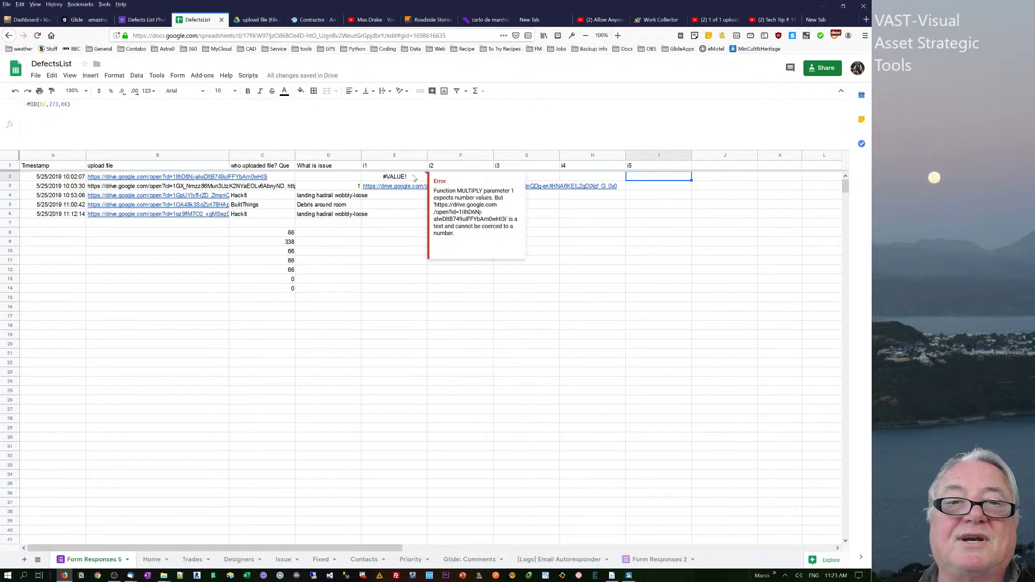
- Remove the trailing *5 from E2 so it reads =LEFT(B2,66)
{"action": "left_click", "coordinate": [415, 177]}
{"action": "key", "text": "Return"}
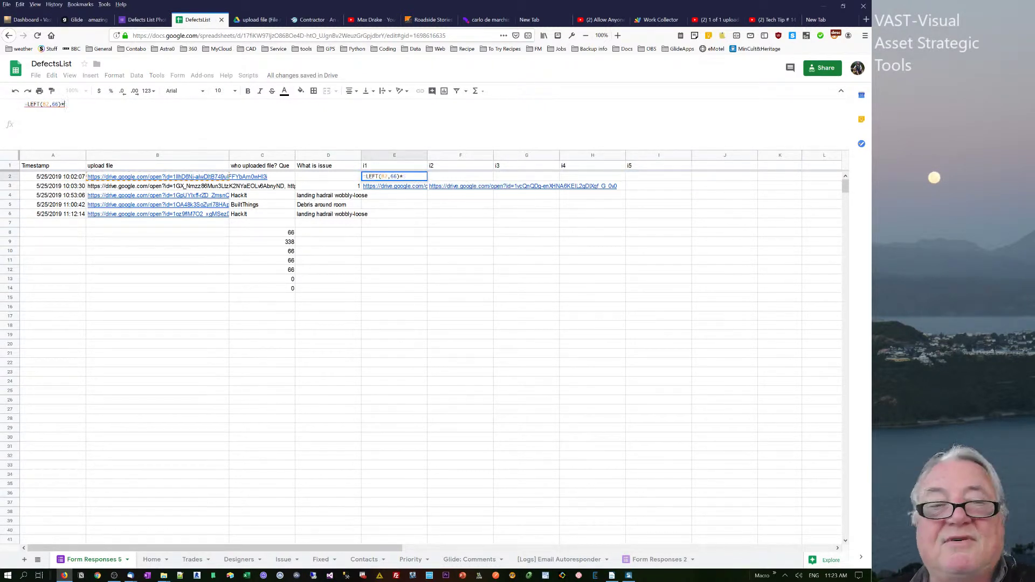
{"action": "key", "text": "BackSpace"}
{"action": "key", "text": "BackSpace"}
{"action": "key", "text": "Return"}
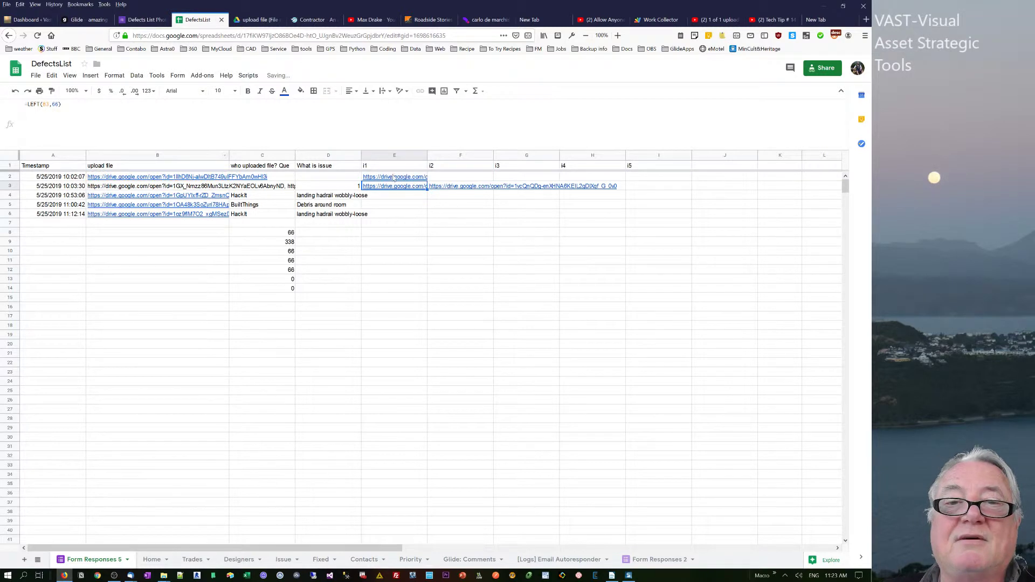
{"action": "left_click", "coordinate": [395, 178]}
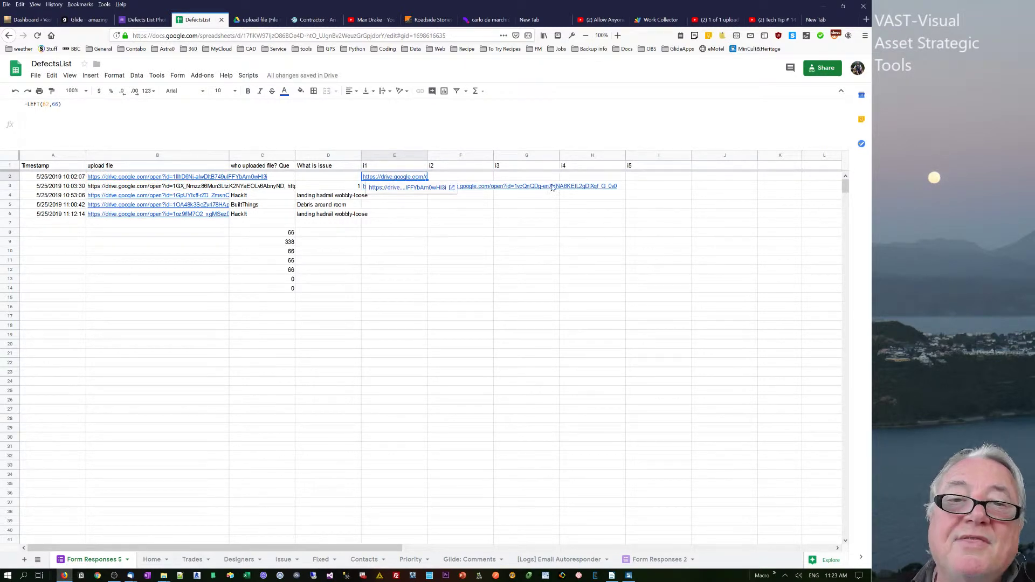
{"action": "left_click", "coordinate": [474, 177]}
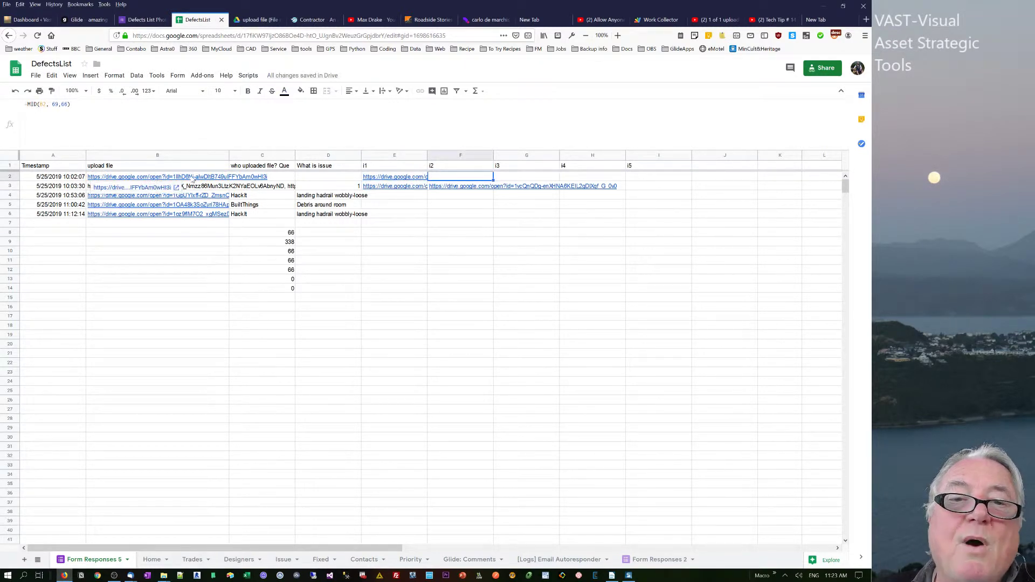
- Copy the link-splitting formulas from rows 2–4 down through row 6
{"action": "mouse_move", "coordinate": [406, 178]}
{"action": "left_click", "coordinate": [425, 232]}
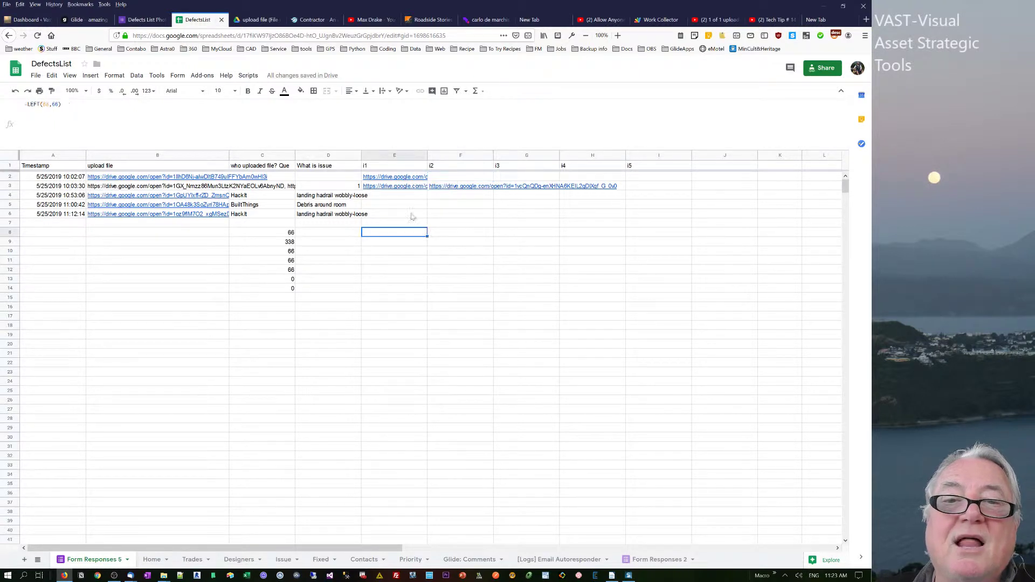
{"action": "left_click", "coordinate": [416, 185]}
{"action": "left_click_drag", "start_coordinate": [416, 178], "coordinate": [691, 198]}
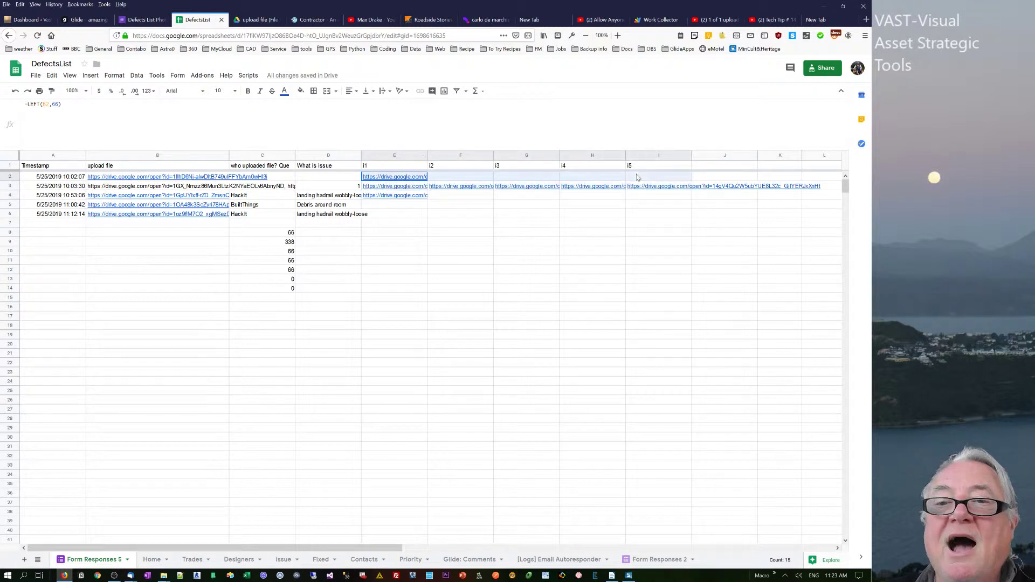
{"action": "left_click_drag", "start_coordinate": [677, 197], "coordinate": [682, 200]}
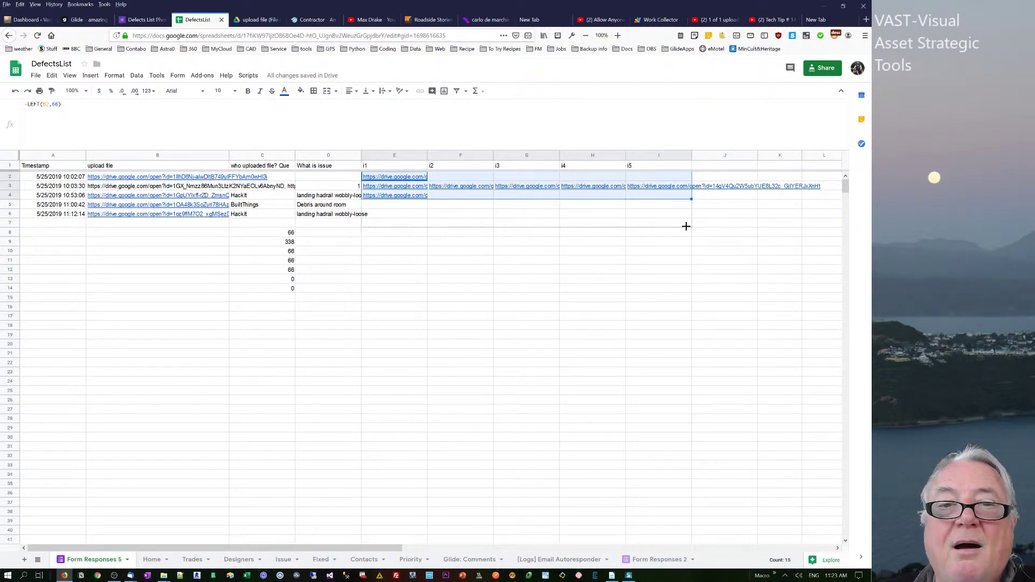
{"action": "left_click_drag", "start_coordinate": [685, 227], "coordinate": [689, 217]}
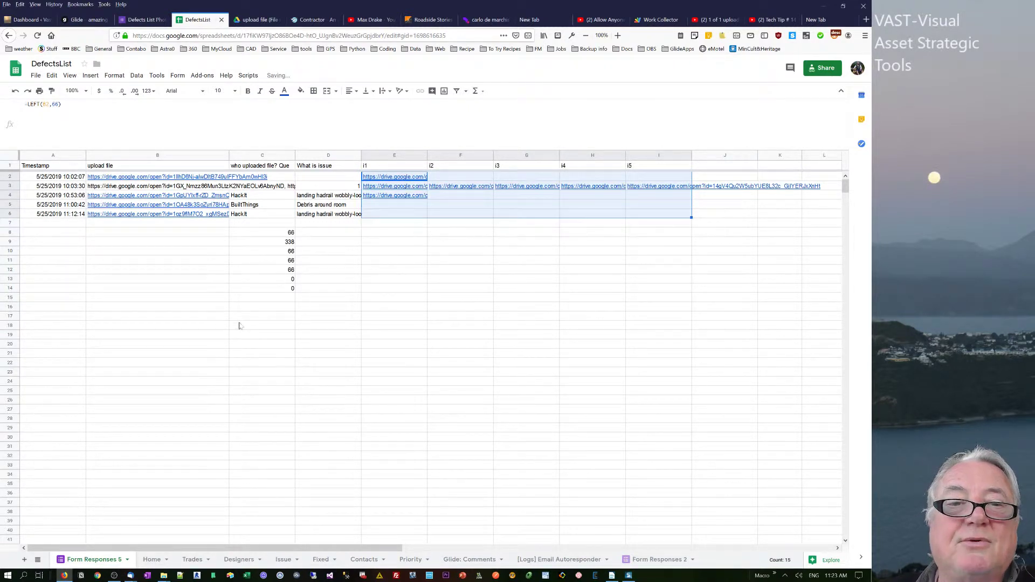
{"action": "left_click", "coordinate": [370, 356]}
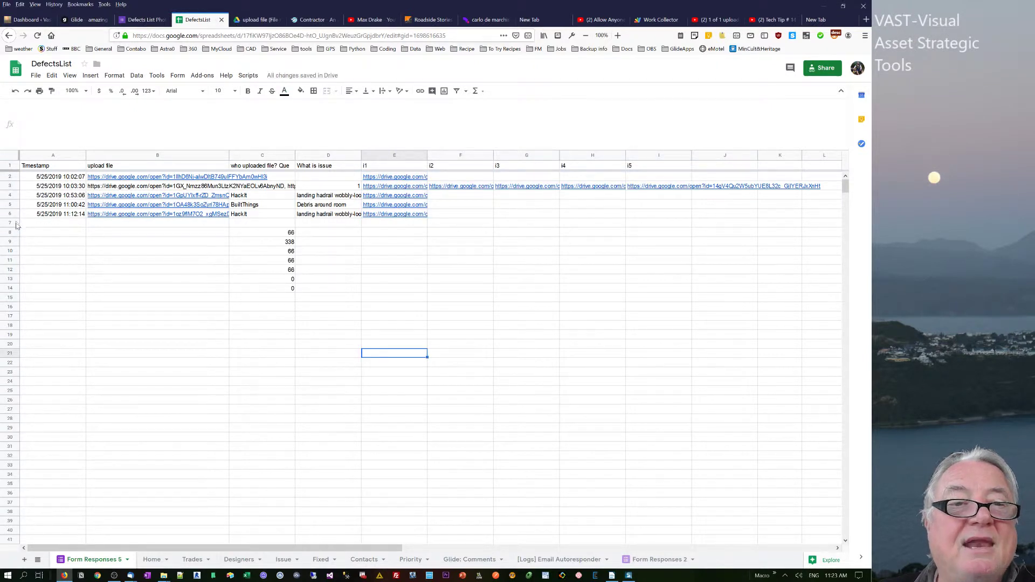
- Clear the leftover link-length numbers in rows 7–16
{"action": "left_click_drag", "start_coordinate": [9, 223], "coordinate": [6, 308]}
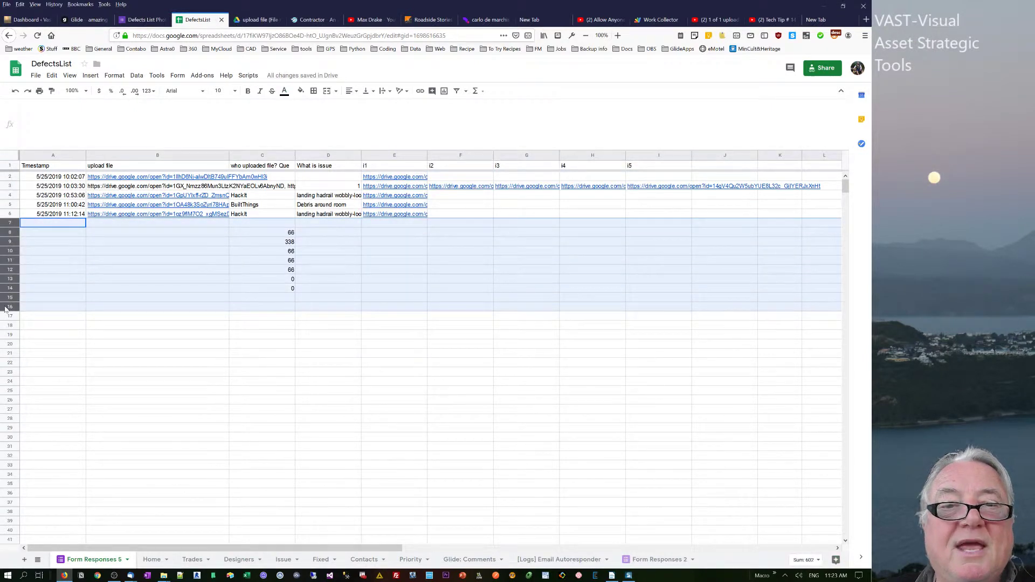
{"action": "key", "text": "Delete"}
{"action": "left_click", "coordinate": [115, 307]}
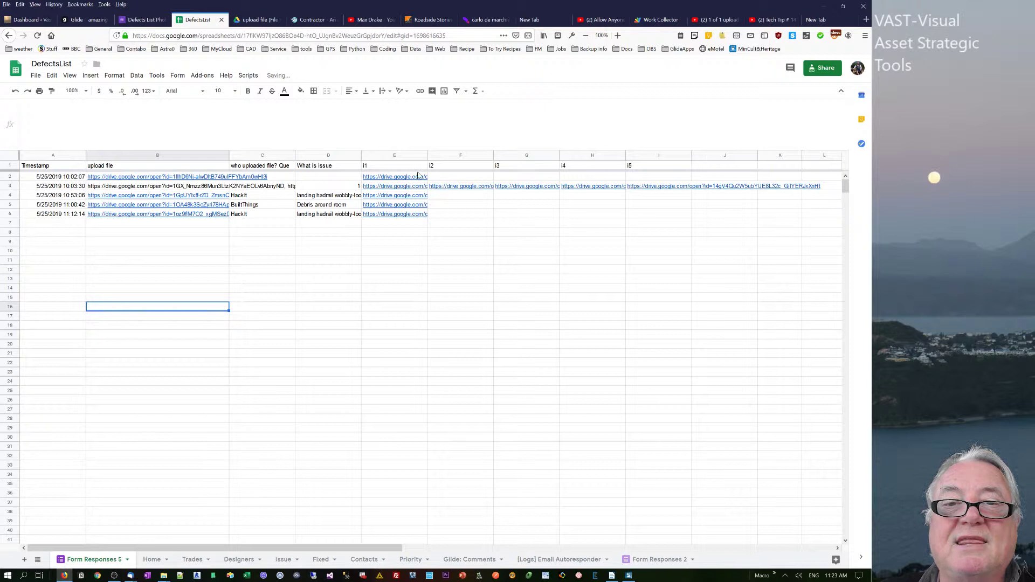
{"action": "left_click_drag", "start_coordinate": [405, 179], "coordinate": [802, 208]}
{"action": "left_click_drag", "start_coordinate": [793, 260], "coordinate": [793, 256]}
- In the upload form, choose BuiltThings as uploader and 'Debris around room' as the issue
{"action": "left_click", "coordinate": [444, 291]}
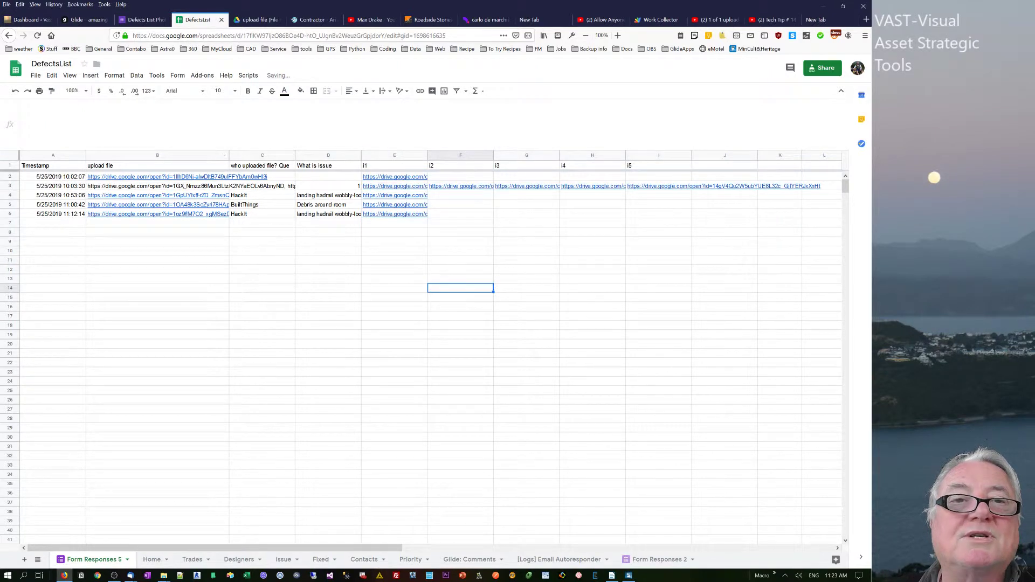
{"action": "left_click", "coordinate": [143, 24]}
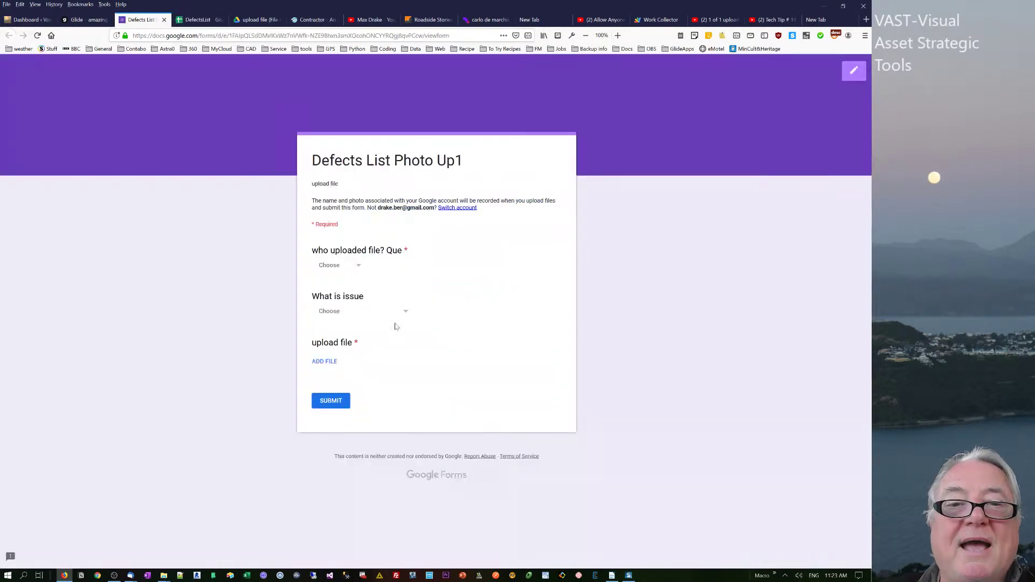
{"action": "left_click", "coordinate": [329, 265]}
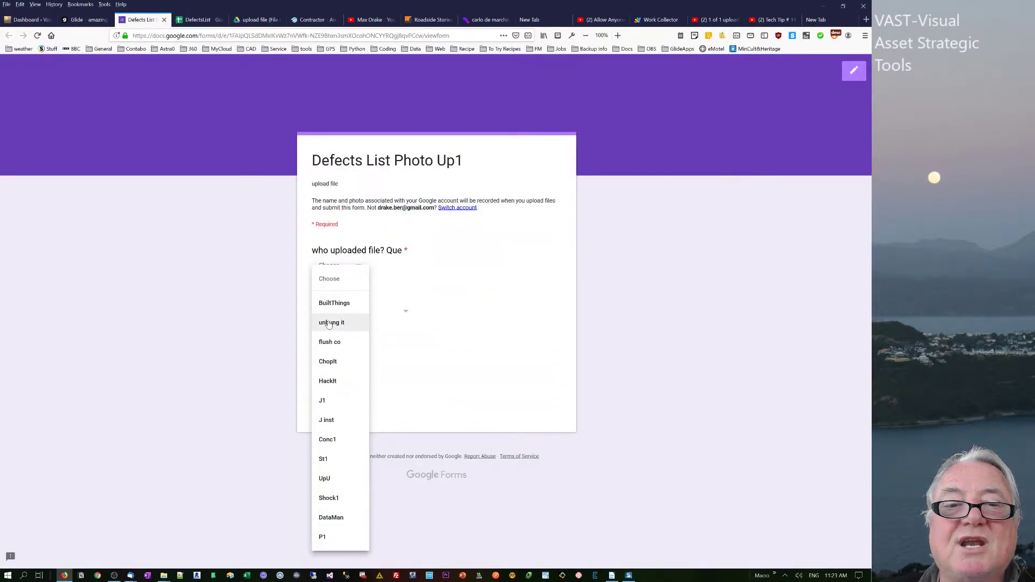
{"action": "left_click", "coordinate": [332, 305]}
{"action": "left_click", "coordinate": [331, 317]}
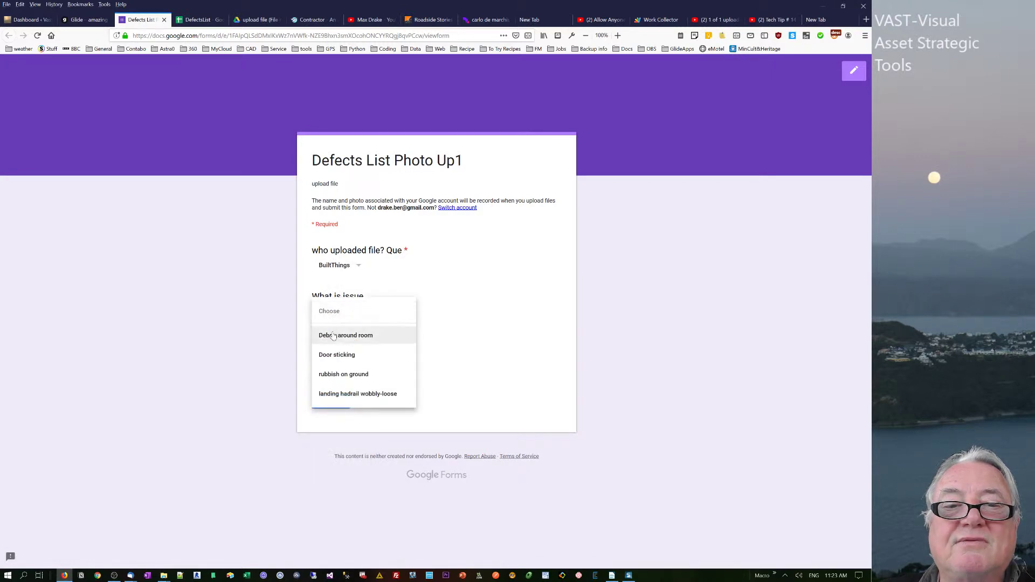
{"action": "left_click", "coordinate": [331, 334]}
- Attach IMG_20190428_110552.jpg and submit the entry
{"action": "left_click", "coordinate": [326, 362]}
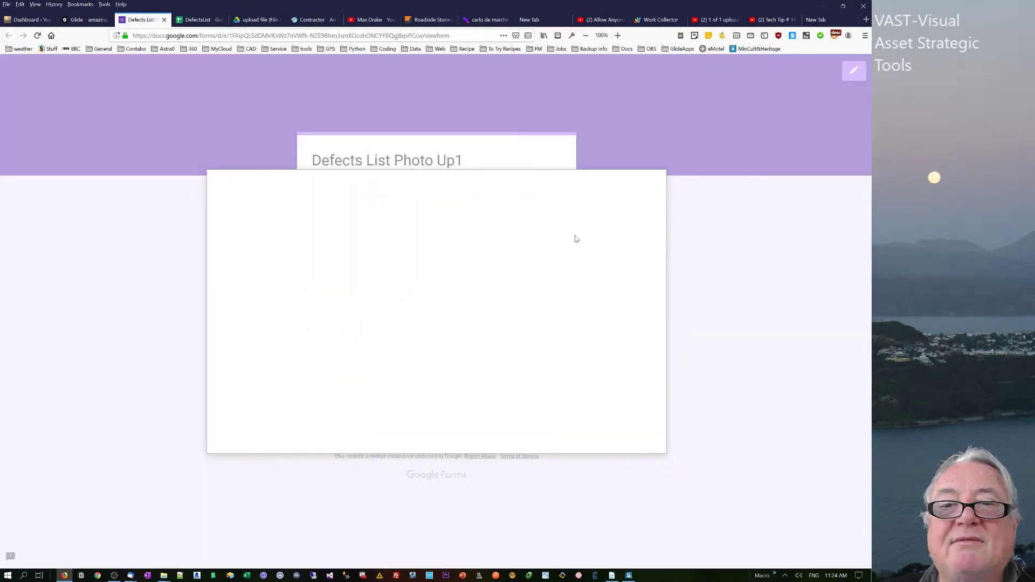
{"action": "left_click", "coordinate": [426, 320]}
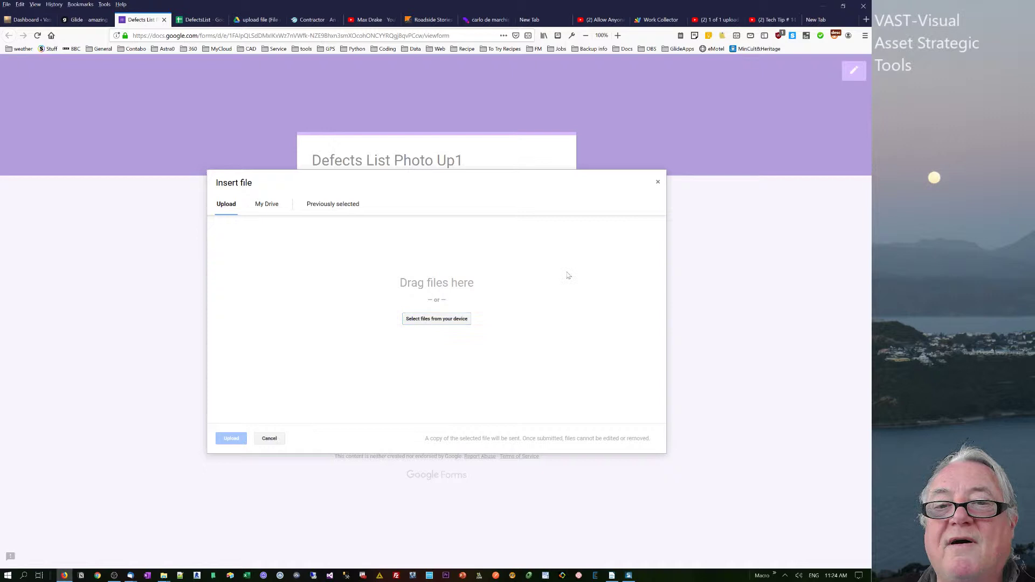
{"action": "left_click", "coordinate": [574, 202]}
{"action": "key", "text": "Return"}
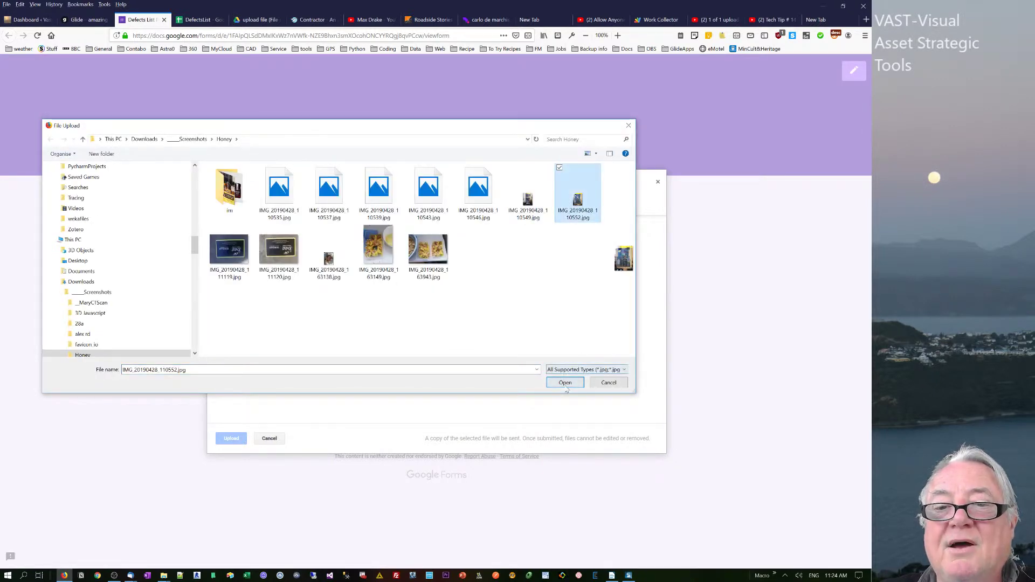
{"action": "left_click", "coordinate": [232, 438]}
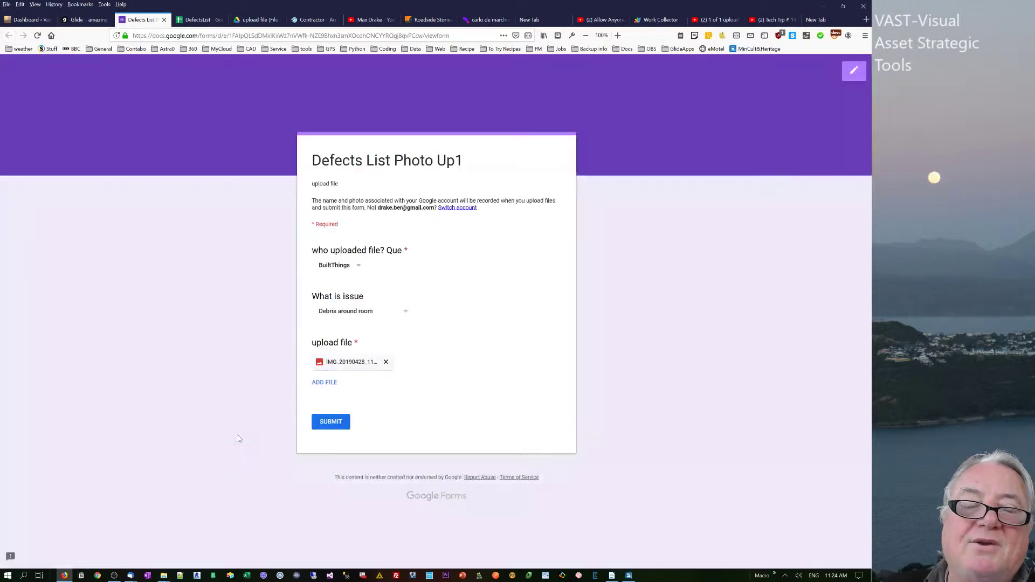
{"action": "left_click", "coordinate": [323, 424]}
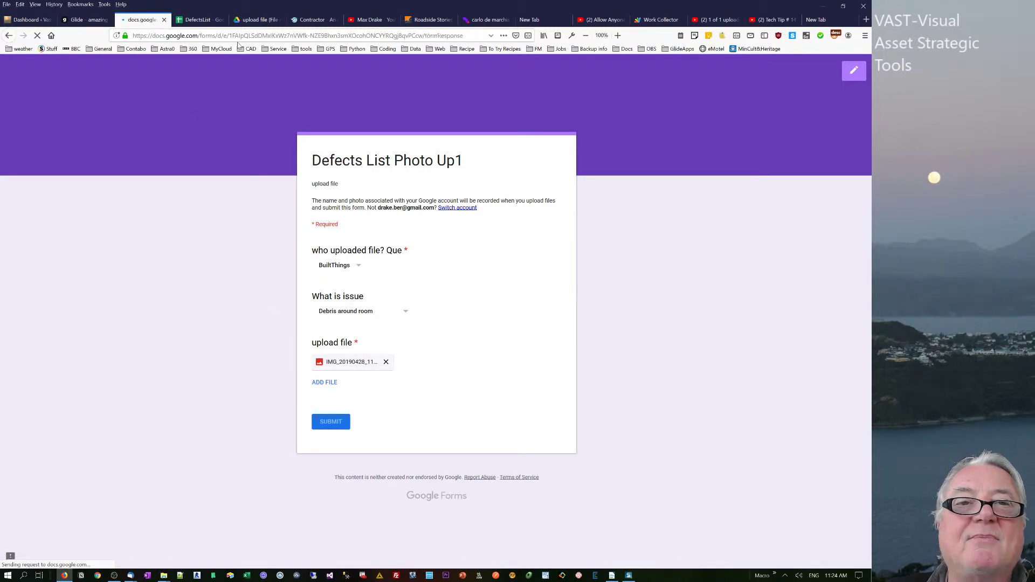
- Back in DefectsList, check the new row 7 response and its empty split-link cells
{"action": "left_click", "coordinate": [199, 20]}
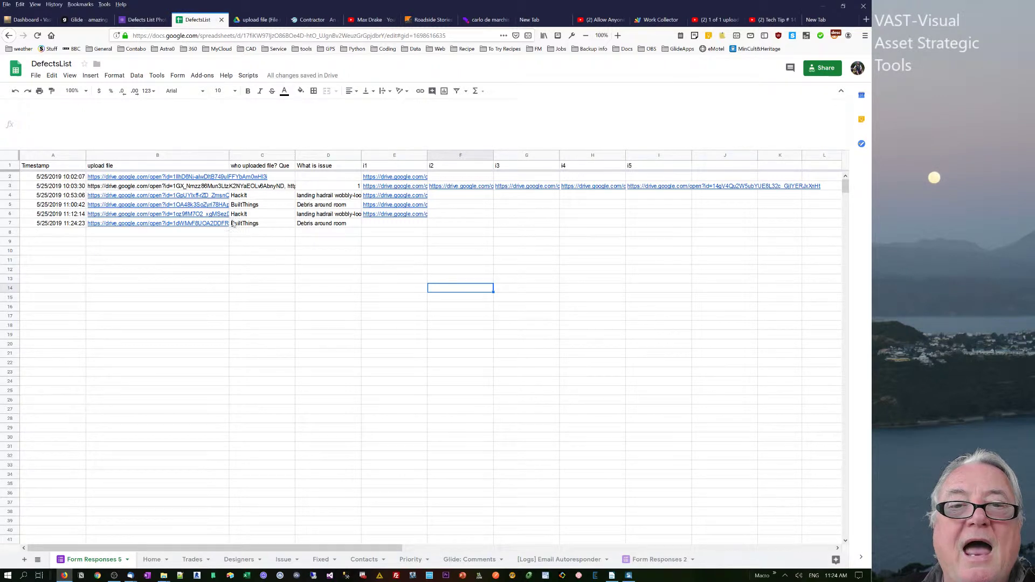
{"action": "left_click", "coordinate": [398, 225]}
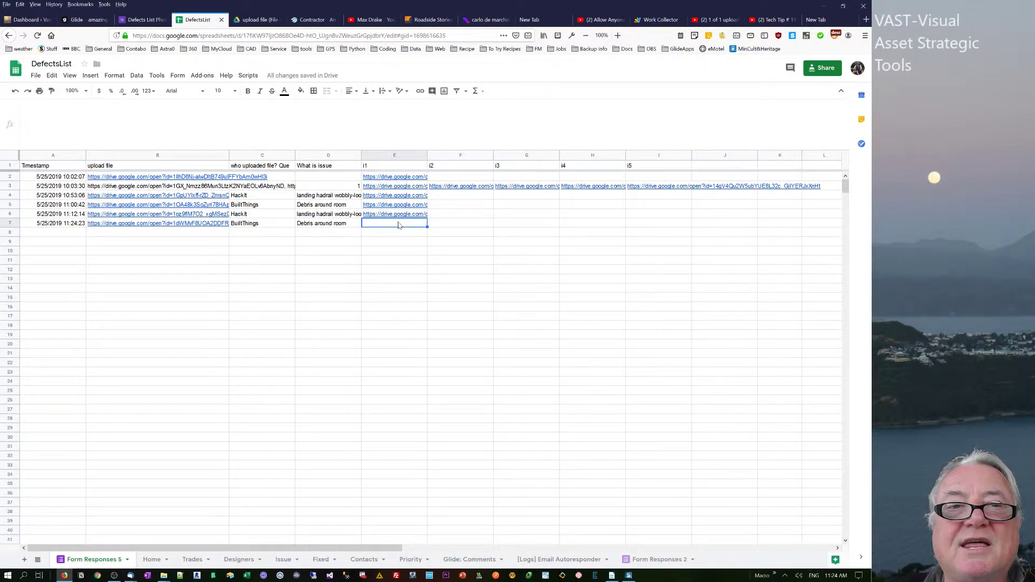
{"action": "left_click", "coordinate": [395, 237]}
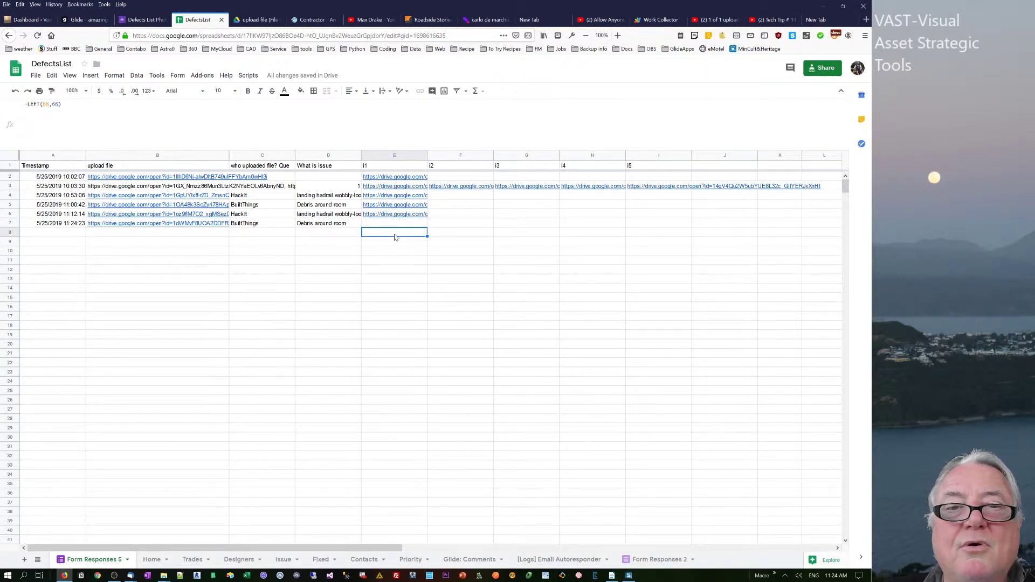
{"action": "left_click", "coordinate": [378, 215]}
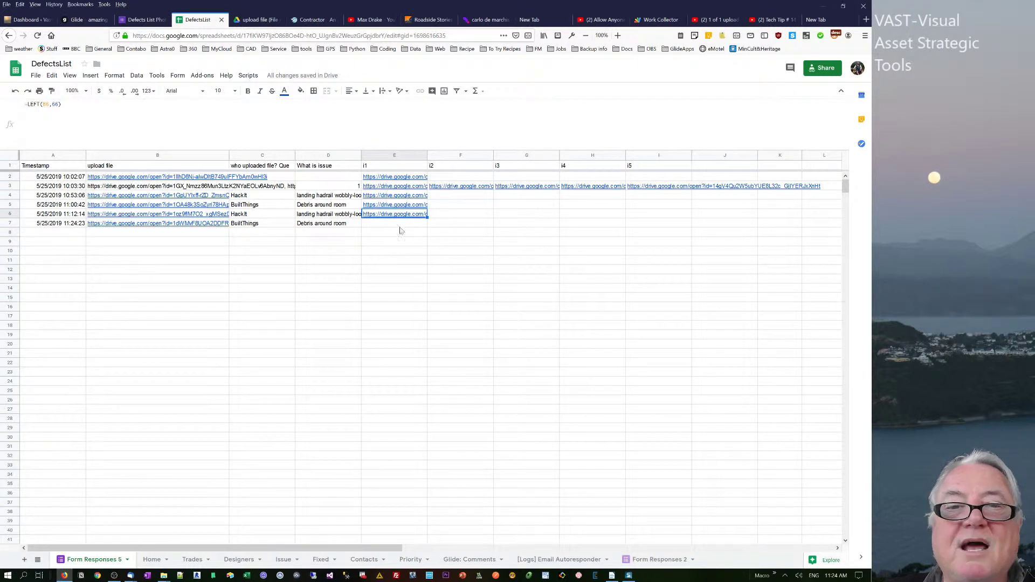
{"action": "left_click", "coordinate": [378, 223]}
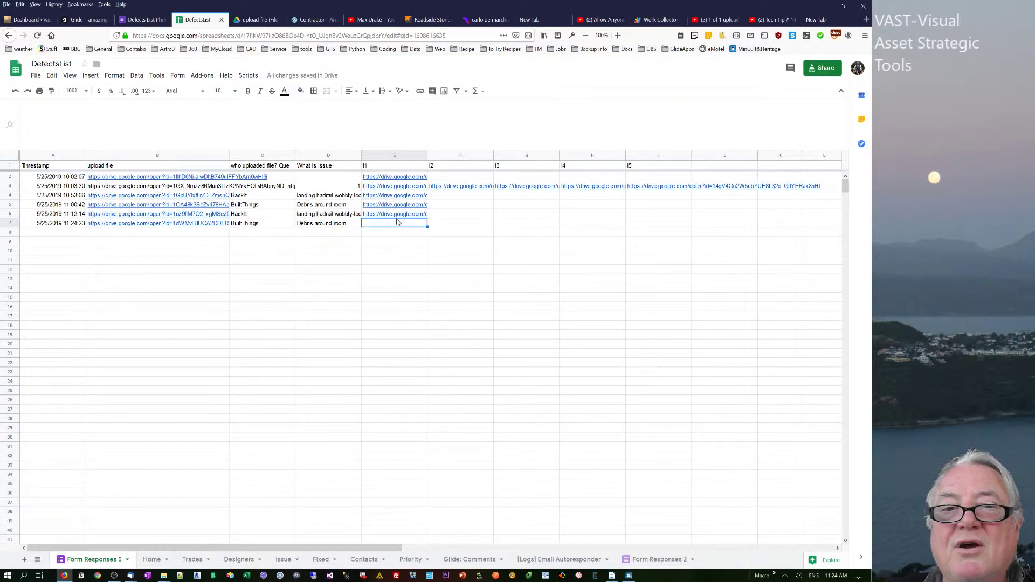
{"action": "left_click", "coordinate": [544, 225]}
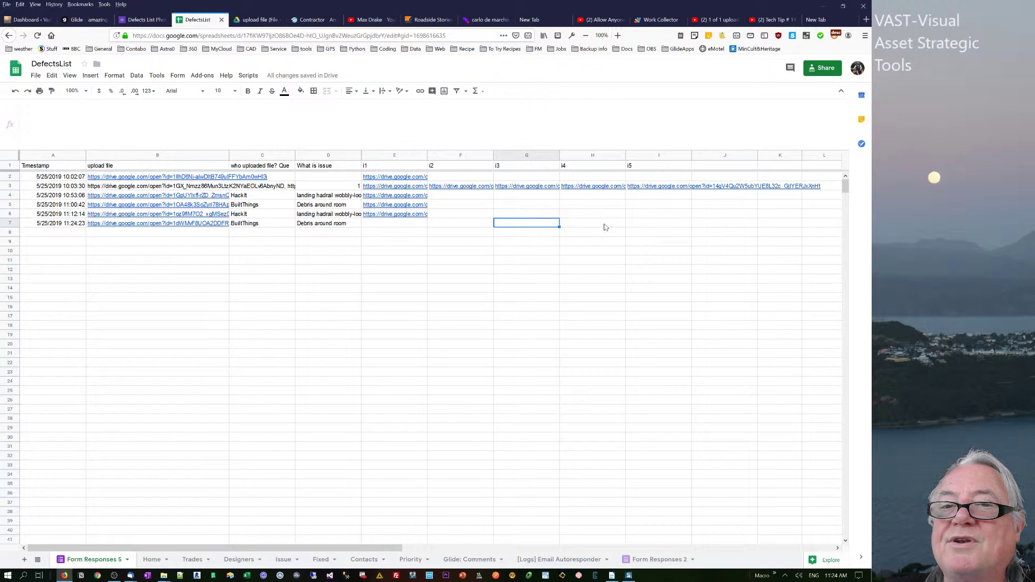
{"action": "left_click", "coordinate": [606, 224]}
{"action": "left_click", "coordinate": [668, 225]}
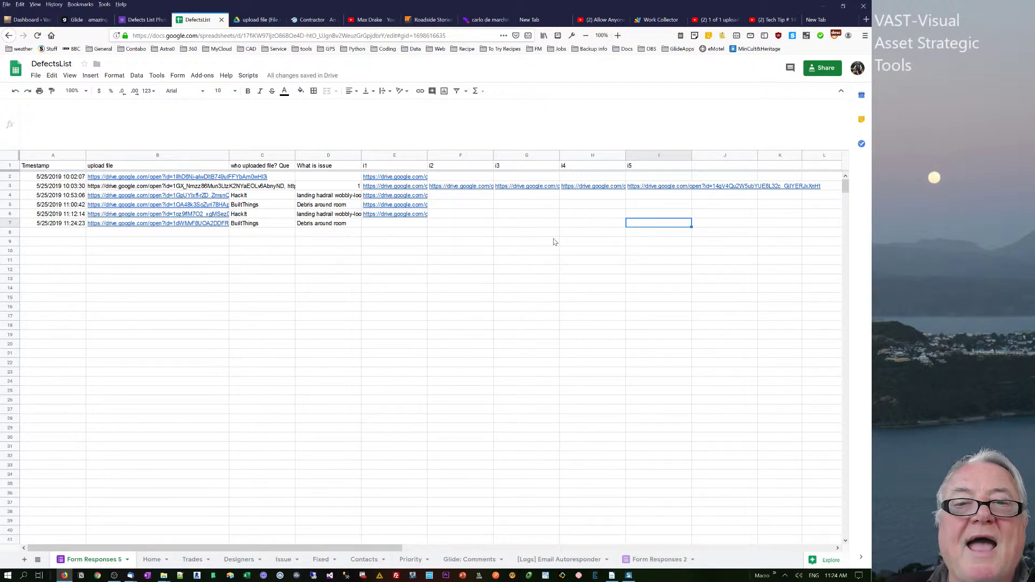
{"action": "left_click", "coordinate": [331, 226]}
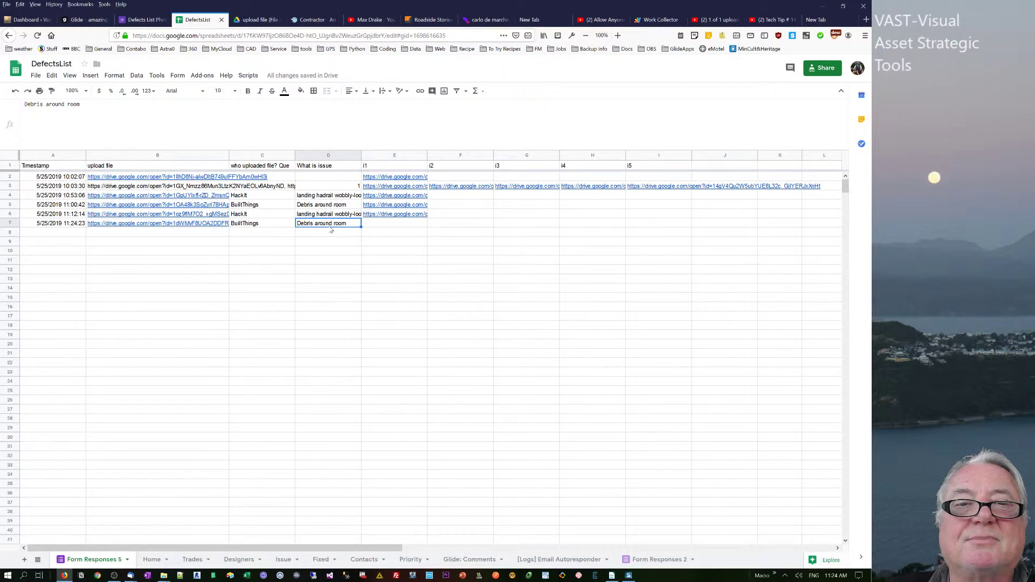
- Fill the link formulas from E2:K6 down into row 7
{"action": "left_click", "coordinate": [381, 179]}
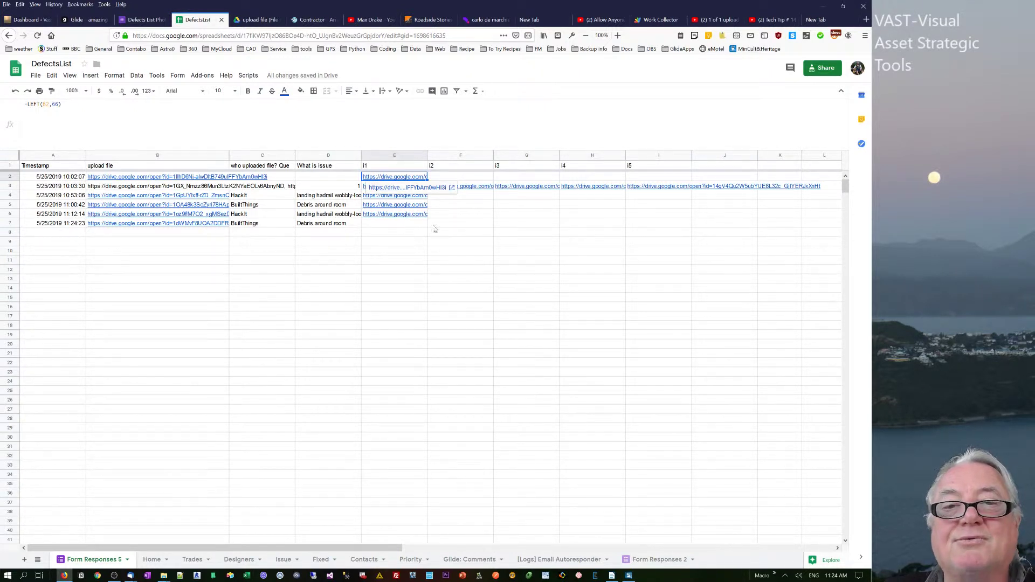
{"action": "mouse_move", "coordinate": [408, 178]}
{"action": "left_mouse_down"}
{"action": "mouse_move", "coordinate": [784, 183]}
{"action": "mouse_move", "coordinate": [787, 214]}
{"action": "mouse_move", "coordinate": [804, 225]}
{"action": "left_mouse_up"}
{"action": "left_click", "coordinate": [714, 288]}
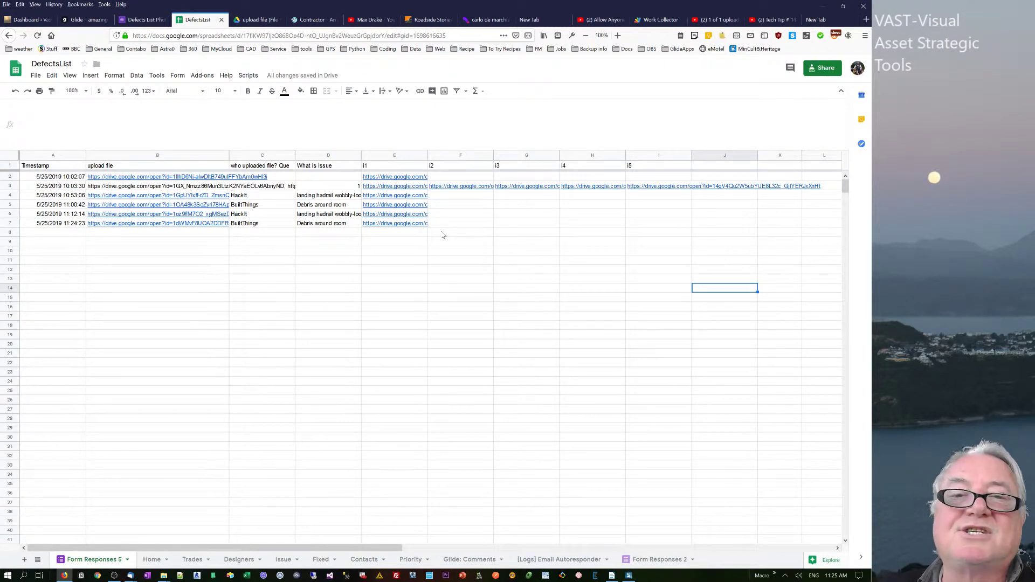
{"action": "left_click", "coordinate": [382, 178]}
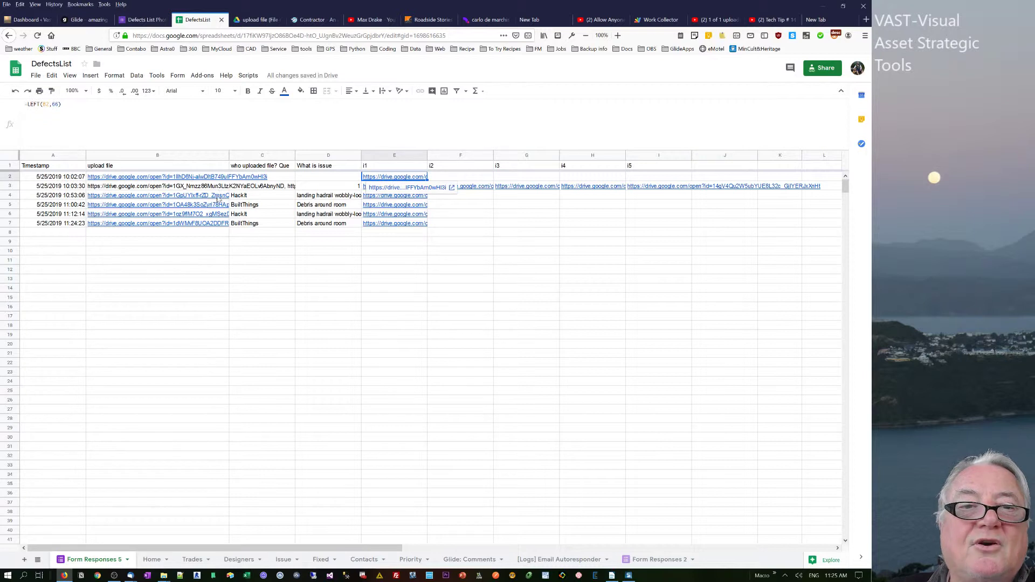
{"action": "left_click", "coordinate": [328, 195]}
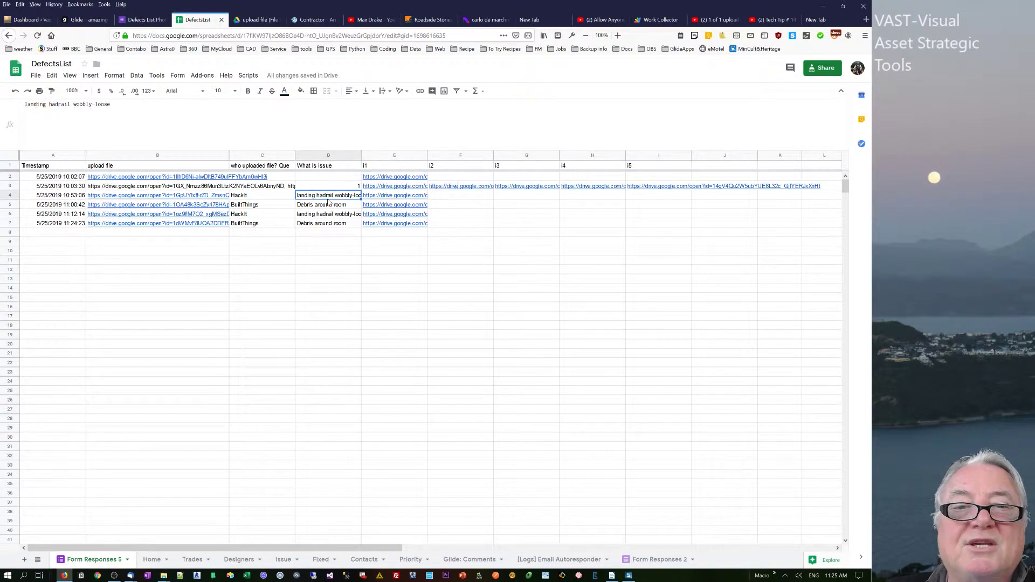
{"action": "left_click", "coordinate": [391, 196]}
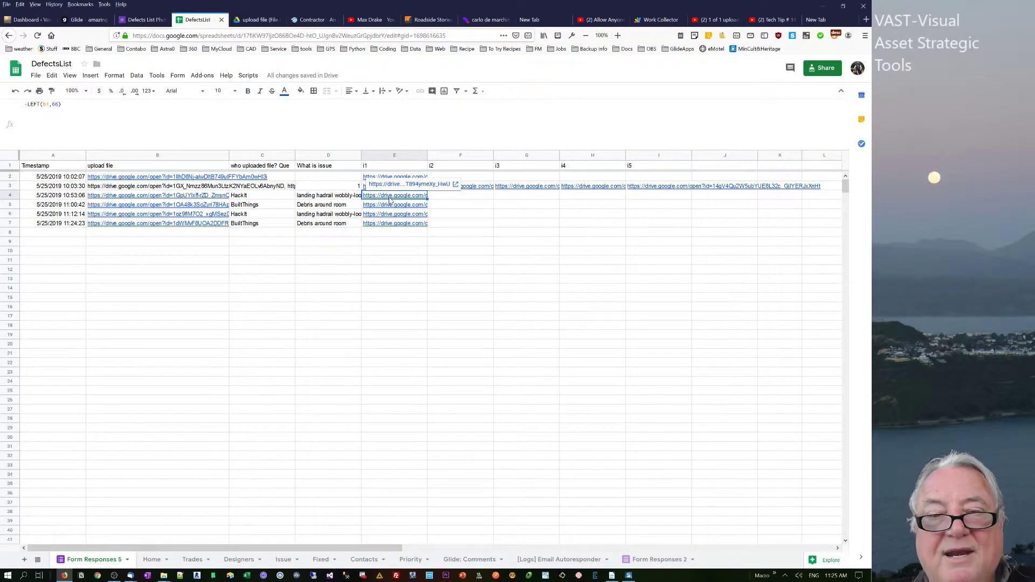
- On the Issue sheet, paste the copied Drive link into V5 as values only
{"action": "left_click", "coordinate": [282, 560]}
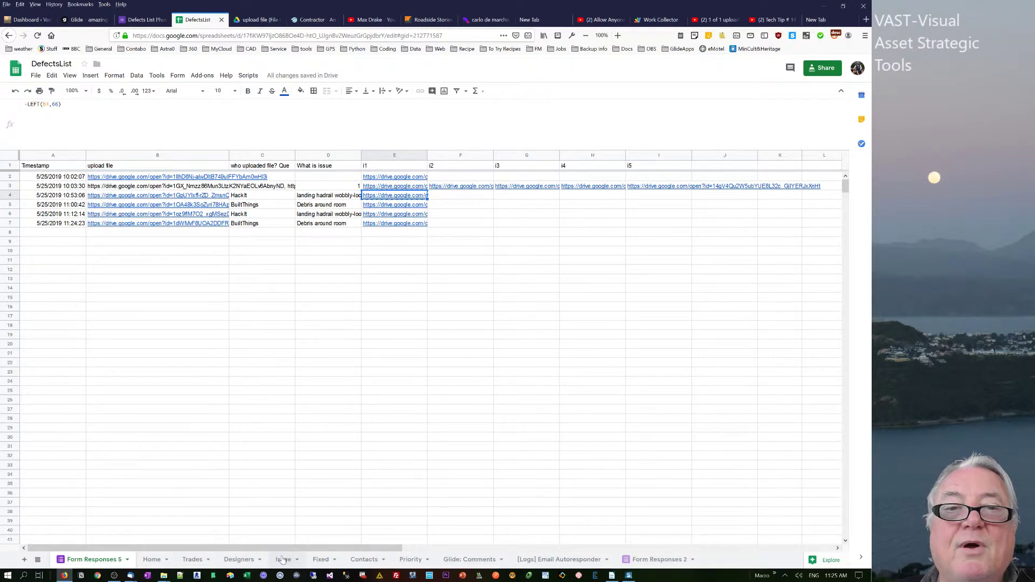
{"action": "left_click", "coordinate": [226, 213]}
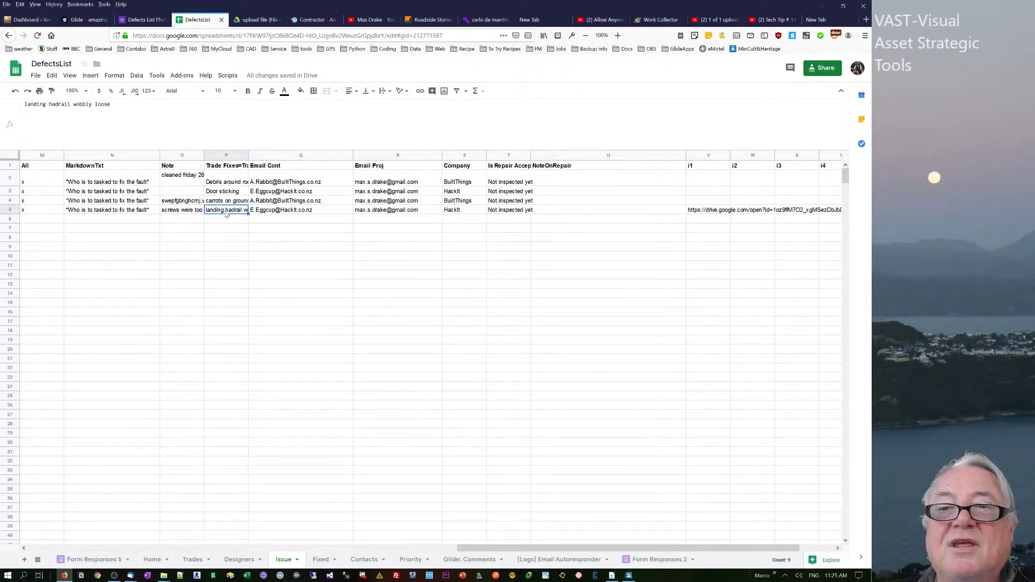
{"action": "left_click", "coordinate": [700, 213]}
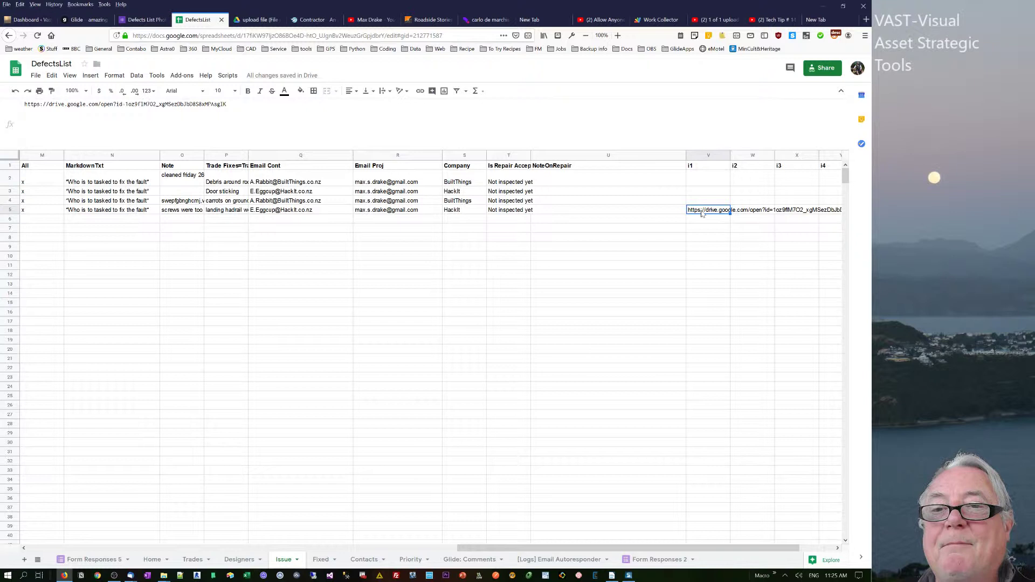
{"action": "right_click", "coordinate": [702, 213]}
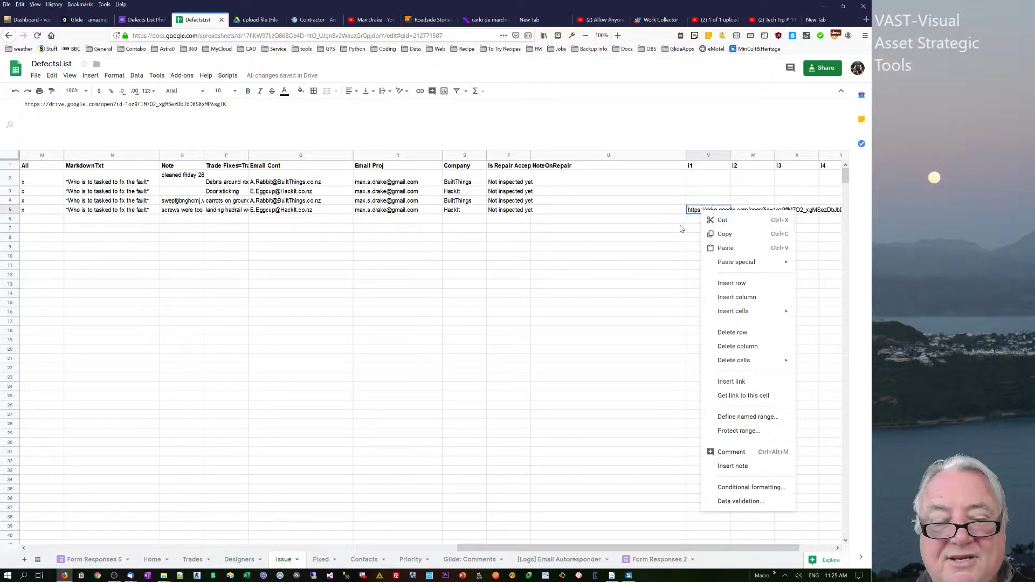
{"action": "left_click", "coordinate": [706, 248]}
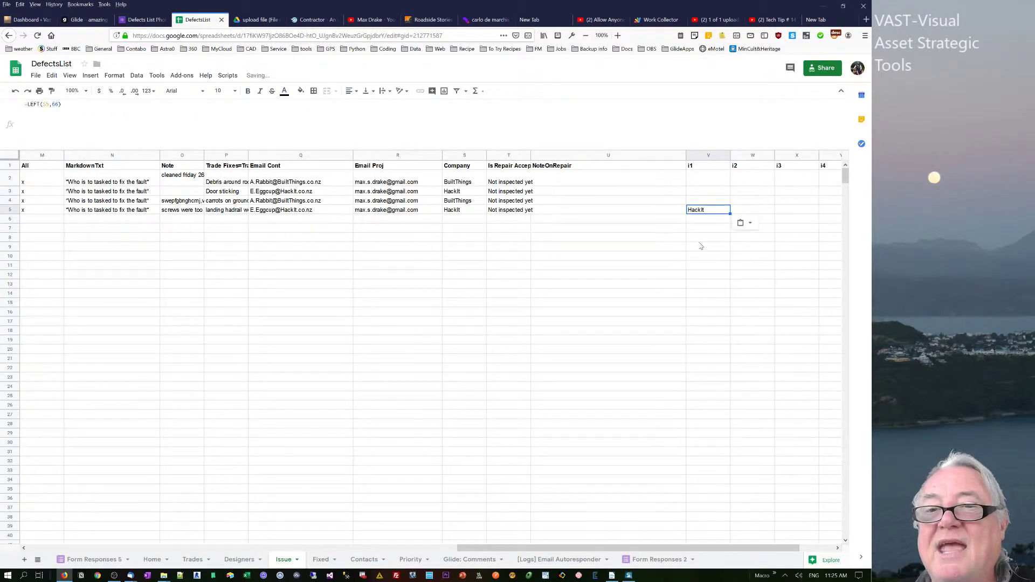
{"action": "right_click", "coordinate": [714, 215]}
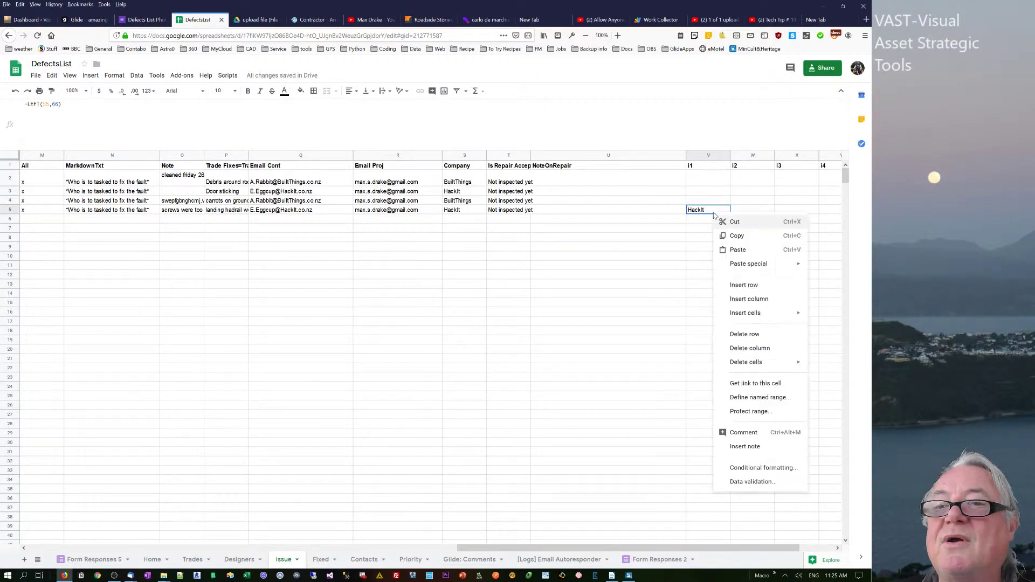
{"action": "mouse_move", "coordinate": [741, 264]}
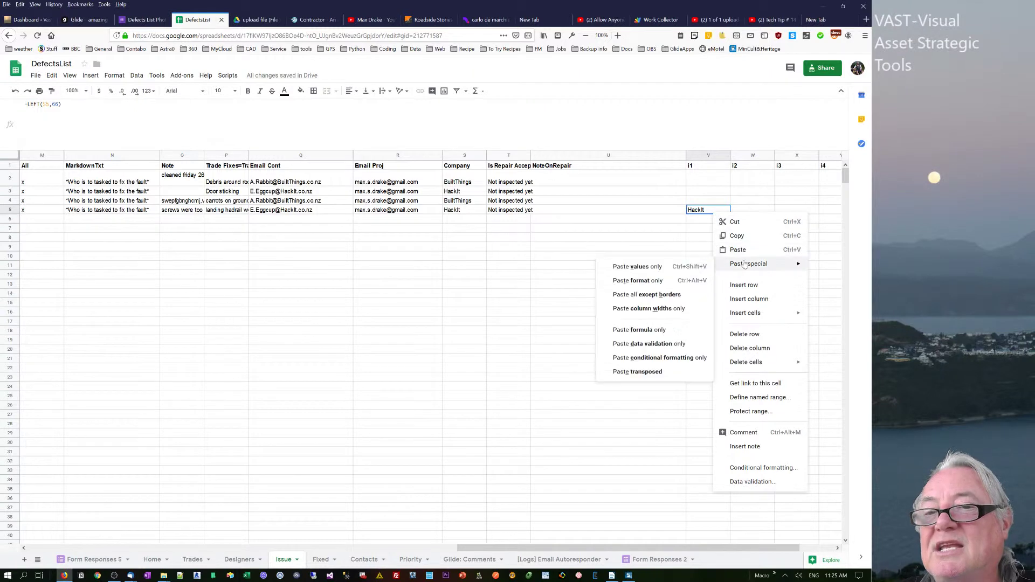
{"action": "left_click", "coordinate": [640, 272]}
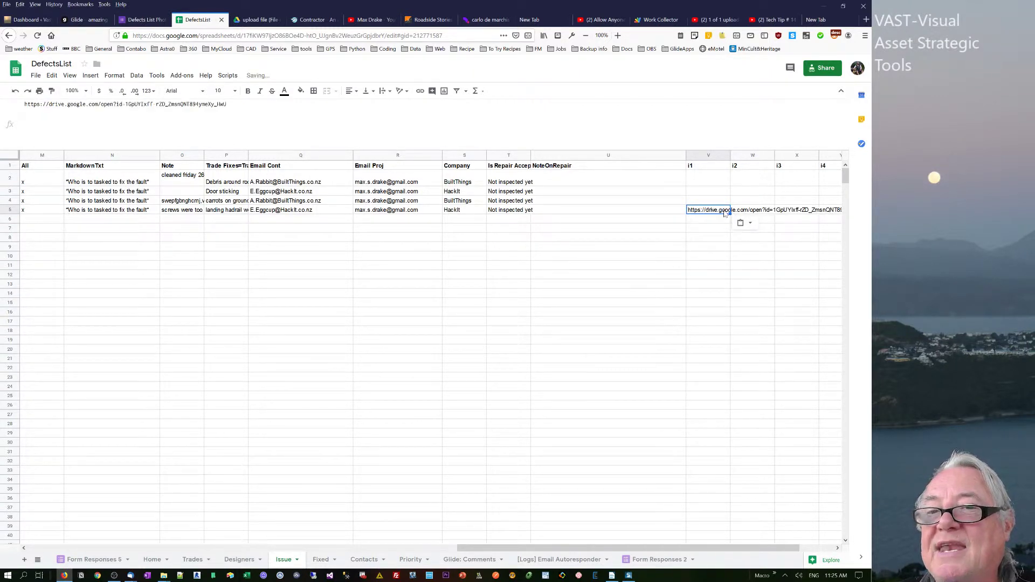
{"action": "left_click", "coordinate": [707, 289]}
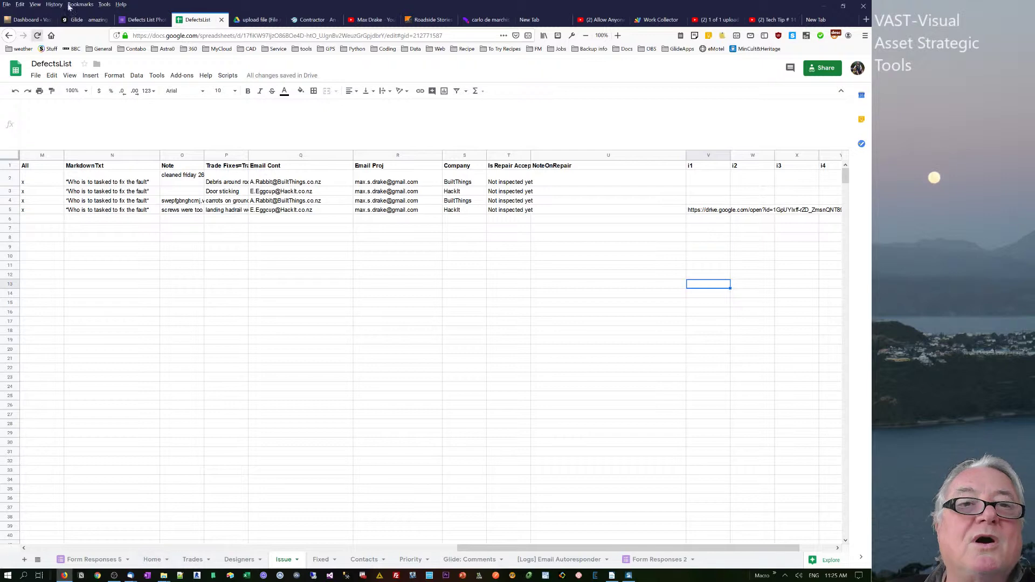
- View the Debris around room defect's photo link in the Glide preview, then return to Sheets
{"action": "left_click", "coordinate": [84, 19]}
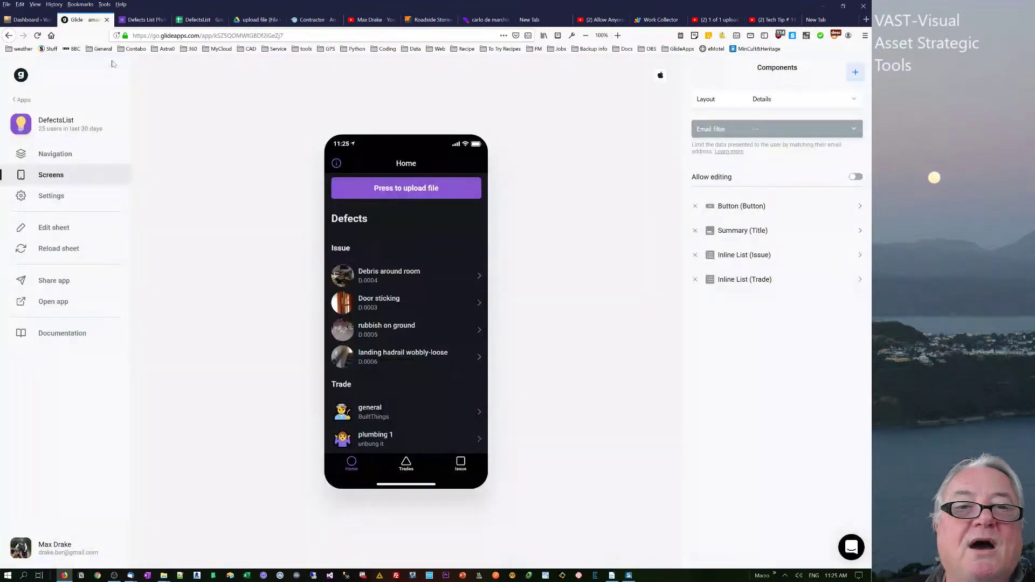
{"action": "left_click", "coordinate": [388, 276]}
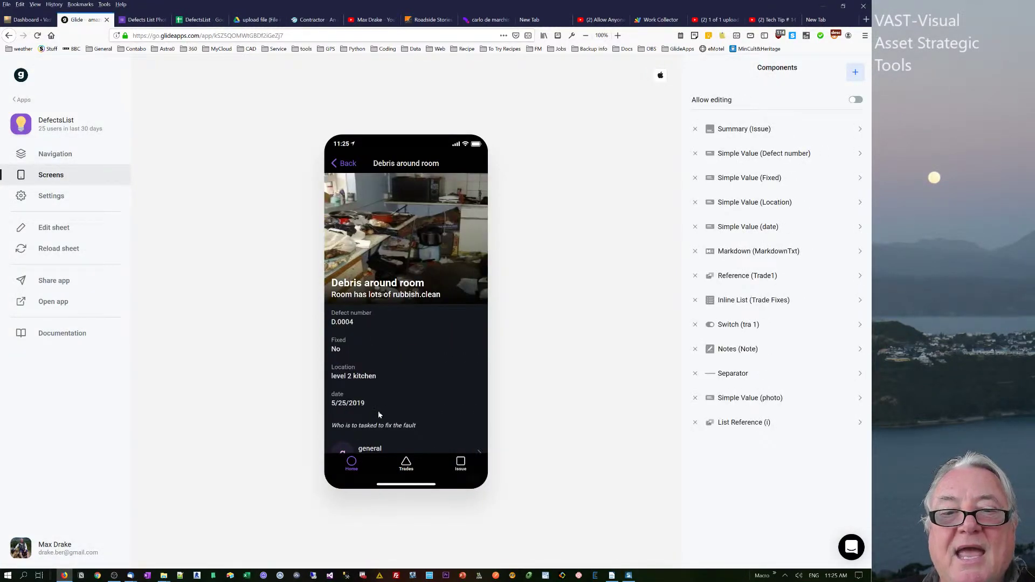
{"action": "scroll", "coordinate": [379, 414], "scroll_direction": "down", "scroll_amount": 3}
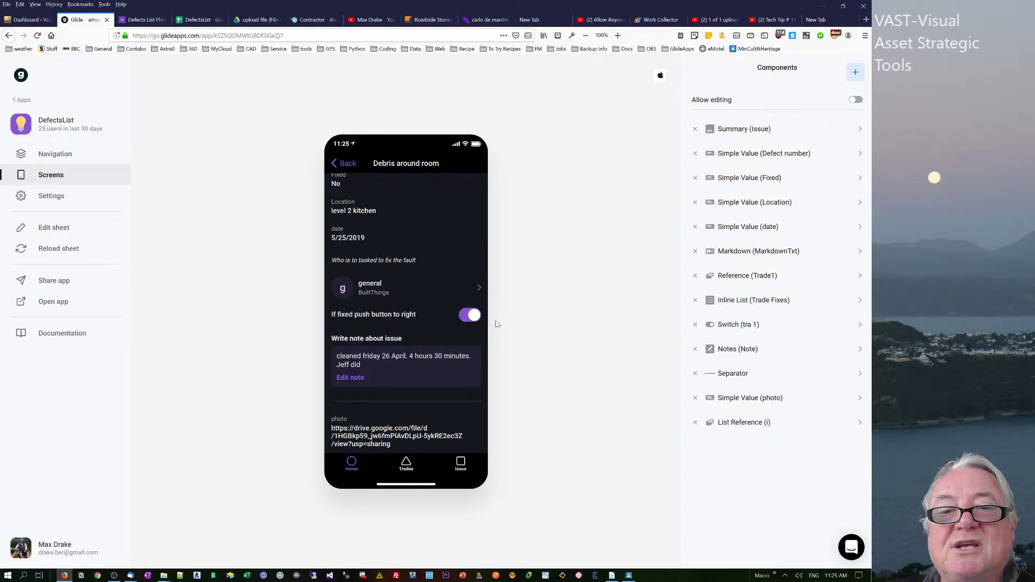
{"action": "left_click", "coordinate": [198, 20]}
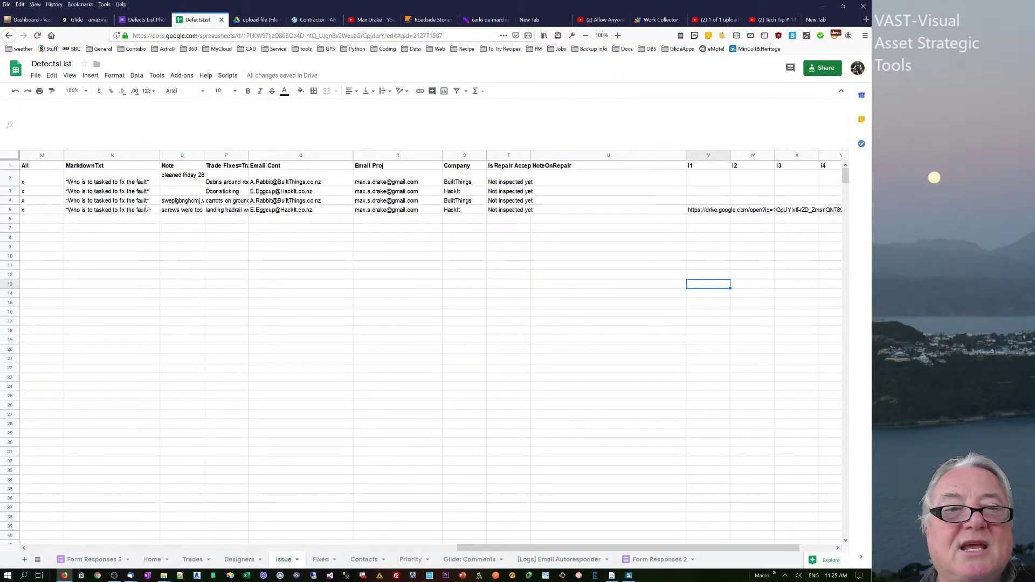
- Pass through the Fixed sheet back to Form Responses 5 and select D7, the Debris around room entry
{"action": "left_click", "coordinate": [315, 559]}
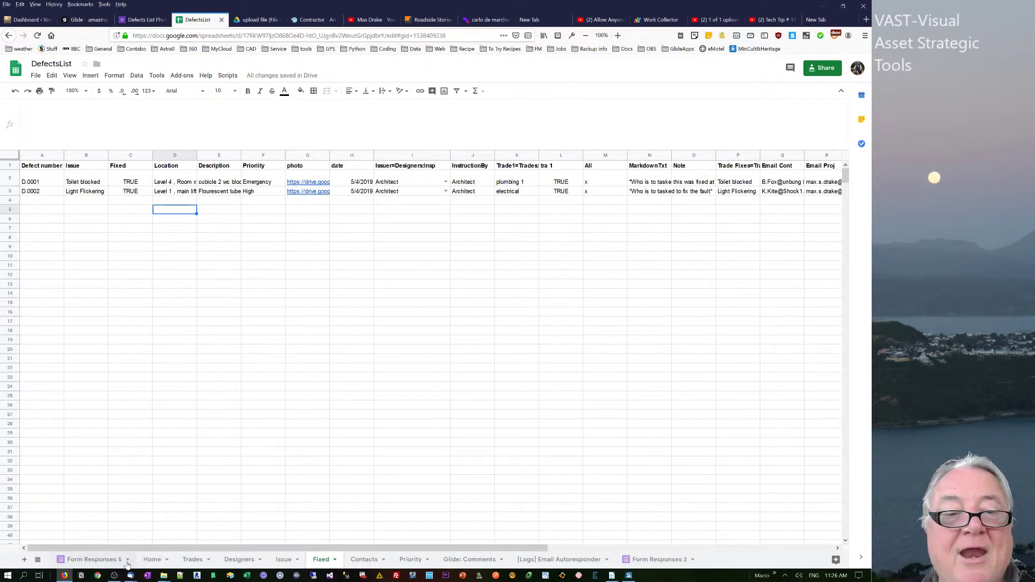
{"action": "left_click", "coordinate": [96, 561]}
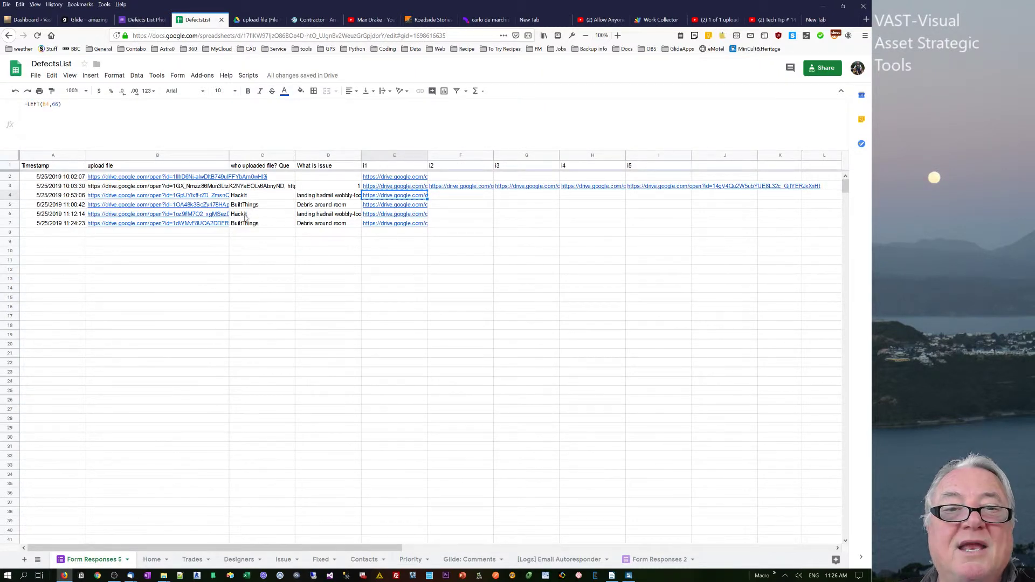
{"action": "left_click", "coordinate": [322, 223]}
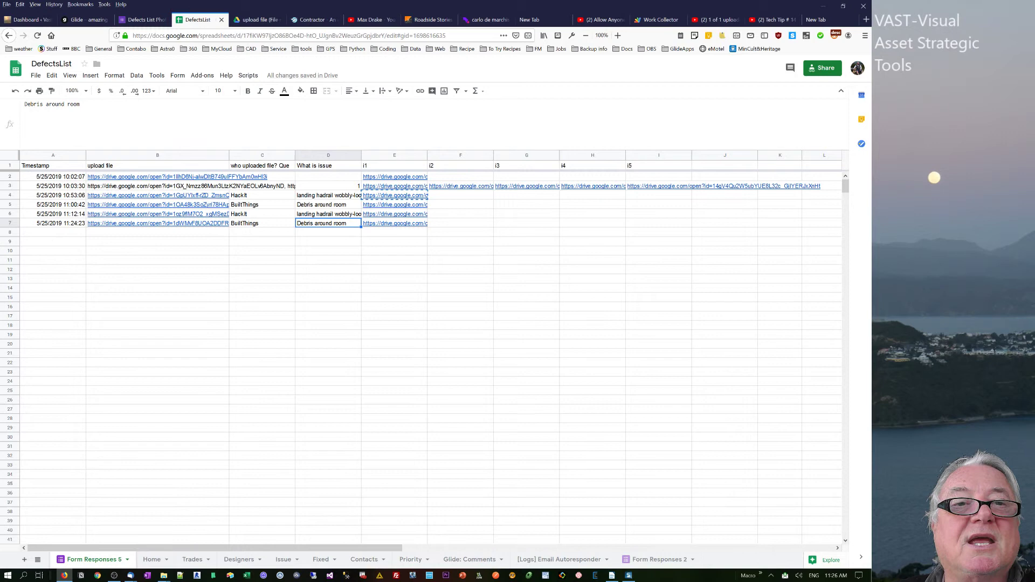
- Go back from the Debris around room details to the Home list in the Glide preview
{"action": "left_click", "coordinate": [82, 20]}
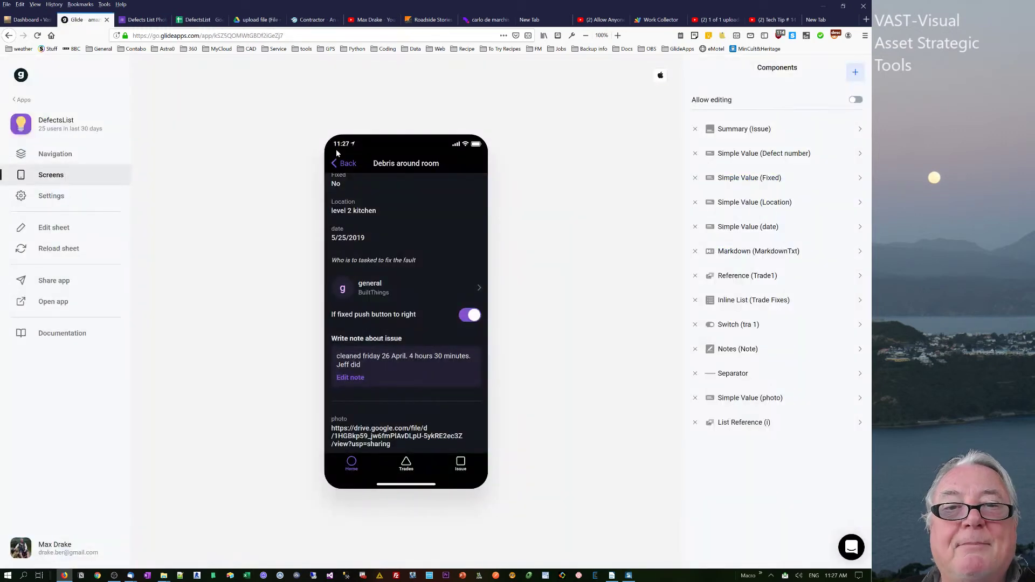
{"action": "left_click", "coordinate": [337, 163]}
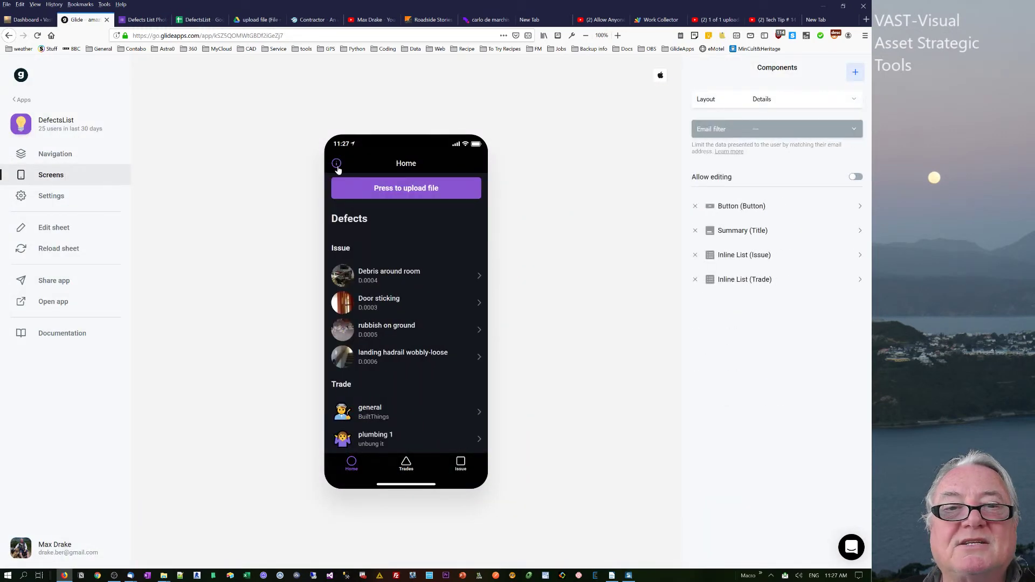